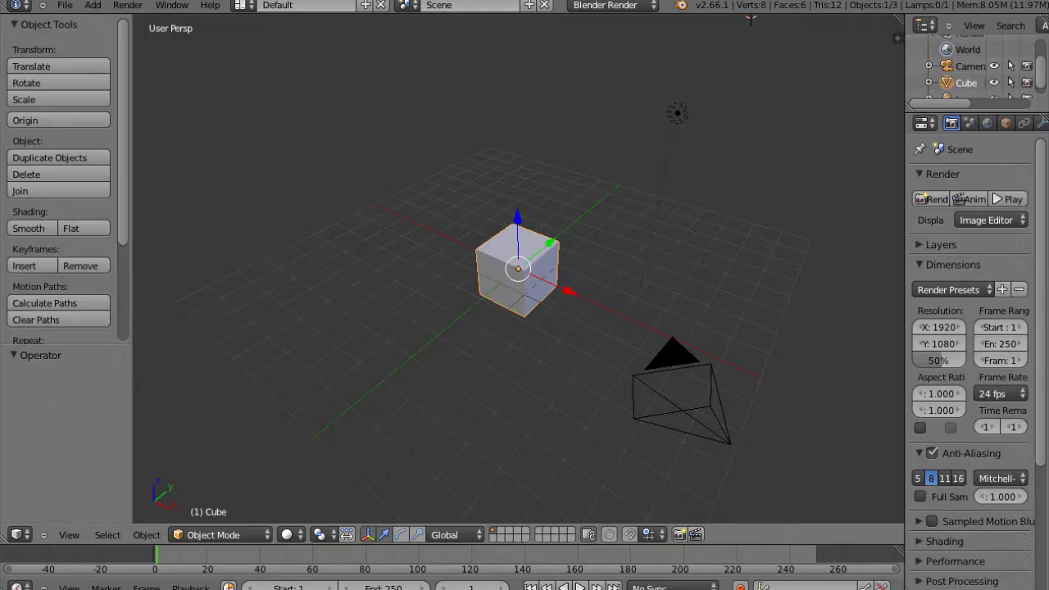
# Move the cube up about 2.09 units along Z and about 2.04 units along Y
pyautogui.scroll(-1, 518, 269)
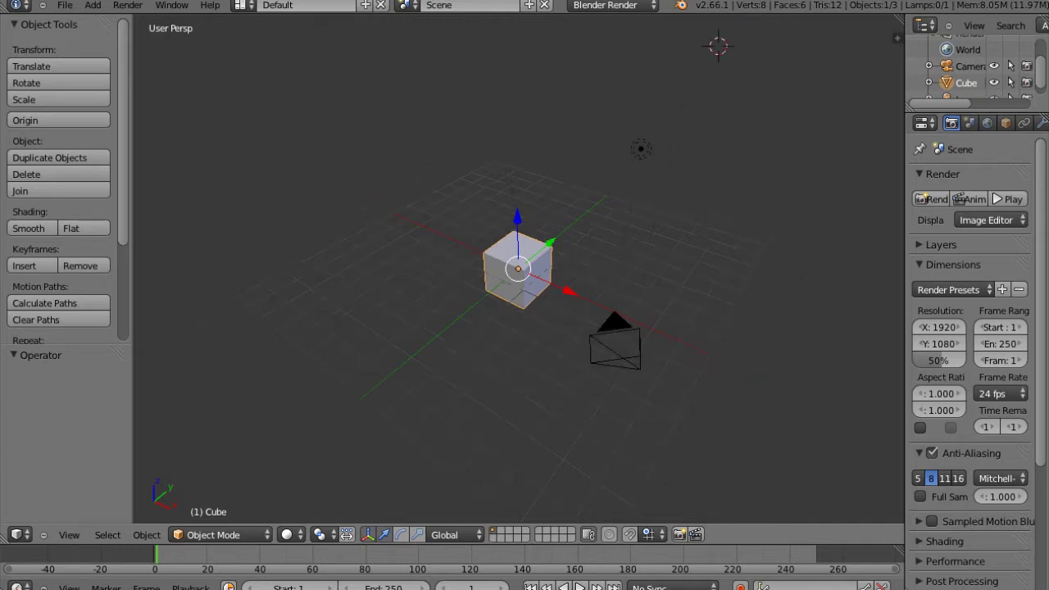
pyautogui.moveTo(524, 287); pyautogui.dragTo(430, 280, button='middle')
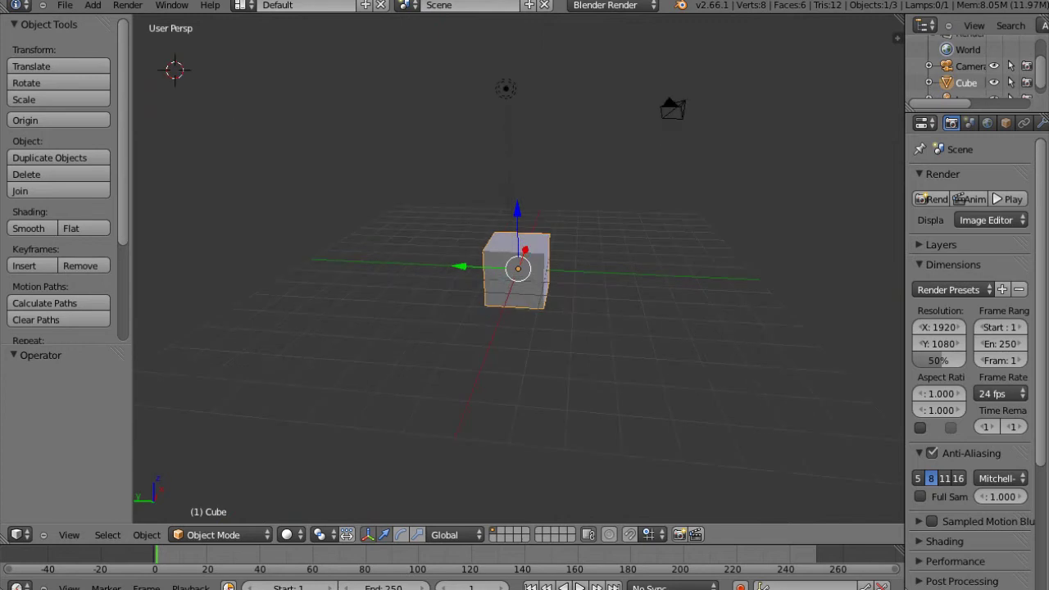
pyautogui.moveTo(517, 210); pyautogui.dragTo(516, 151)
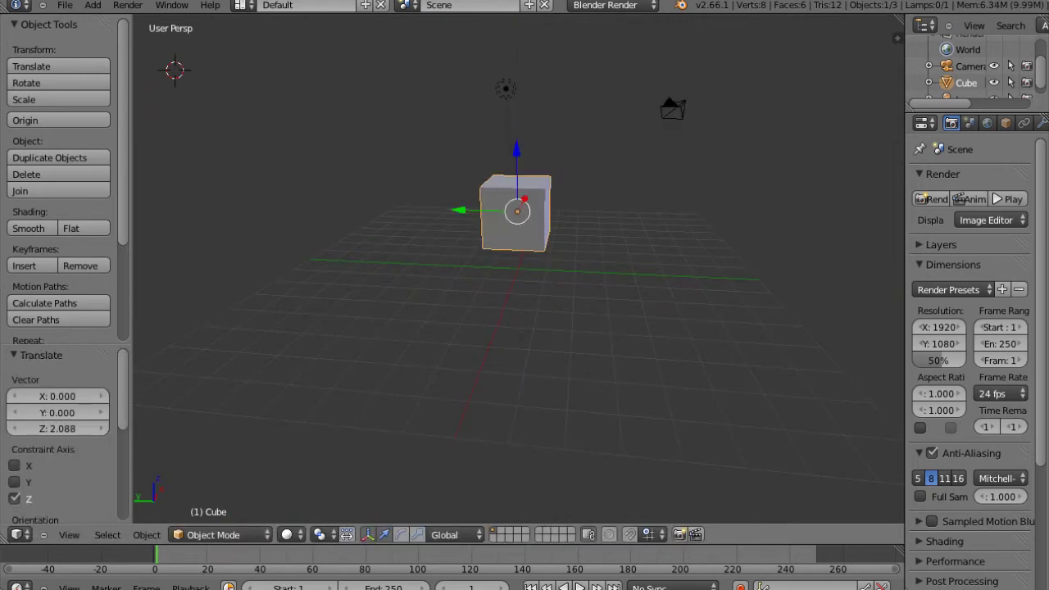
pyautogui.moveTo(457, 211); pyautogui.dragTo(399, 208)
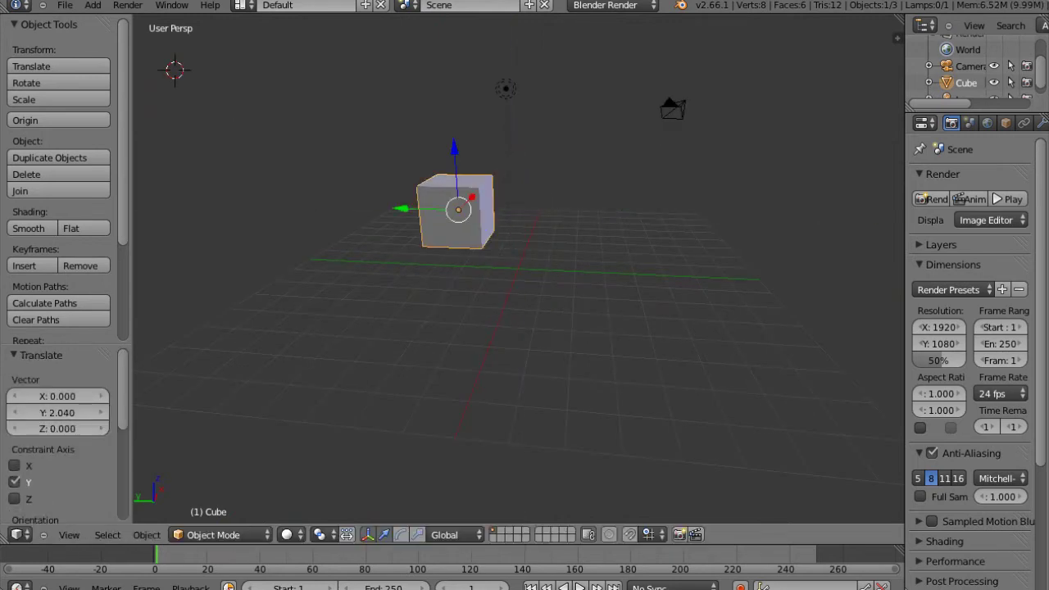
# Move the cube back about 2.16 units in the negative Y direction
pyautogui.press('g')
pyautogui.press('y')
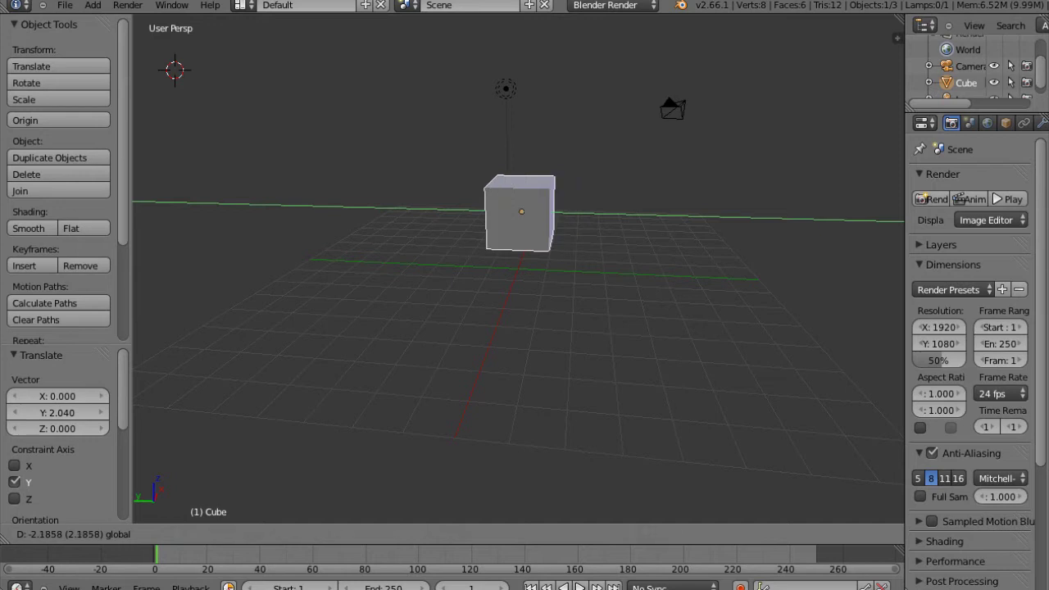
pyautogui.press('Return')
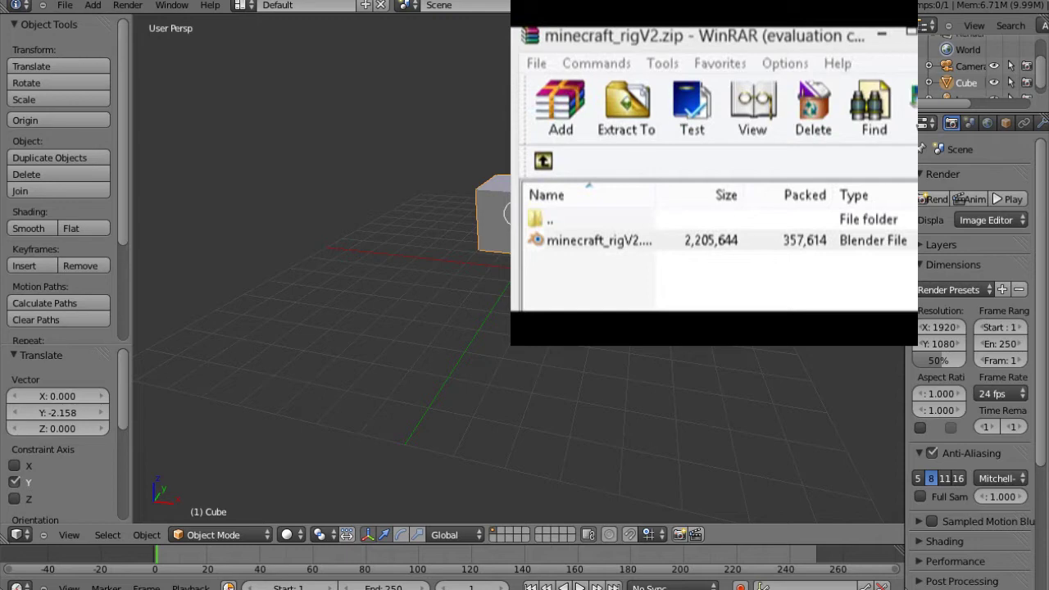
pyautogui.moveTo(459, 328); pyautogui.dragTo(238, 368, button='middle')
pyautogui.scroll(6, 328, 328)
pyautogui.scroll(-4, 328, 327)
pyautogui.scroll(4, 324, 348)
pyautogui.scroll(-6, 325, 348)
pyautogui.moveTo(369, 344); pyautogui.dragTo(332, 343, button='middle')
pyautogui.scroll(6, 518, 269)
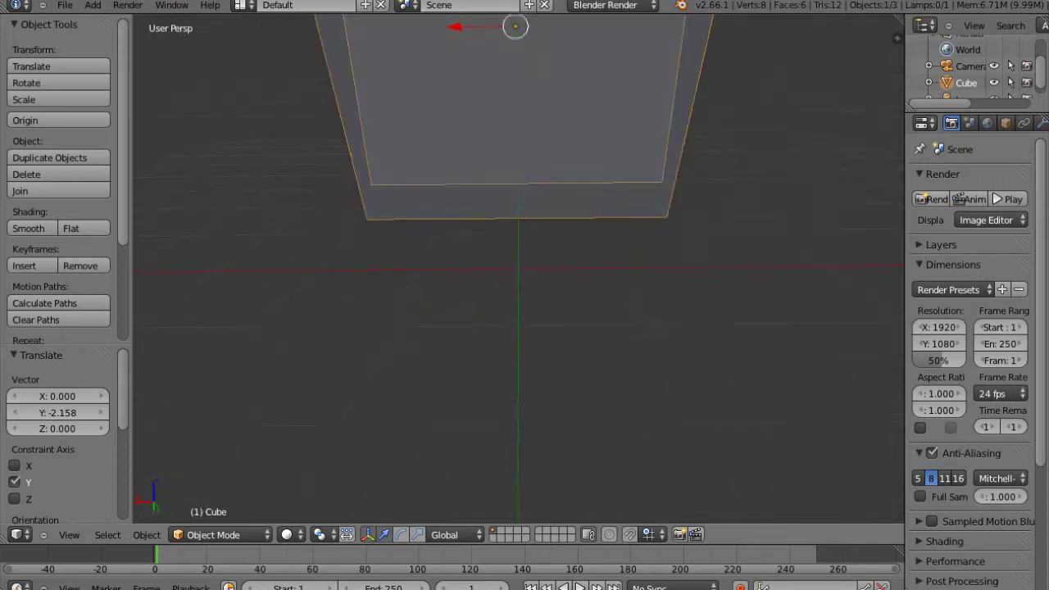
pyautogui.scroll(-3, 518, 268)
pyautogui.scroll(-3, 518, 269)
pyautogui.moveTo(368, 344); pyautogui.dragTo(491, 315, button='middle')
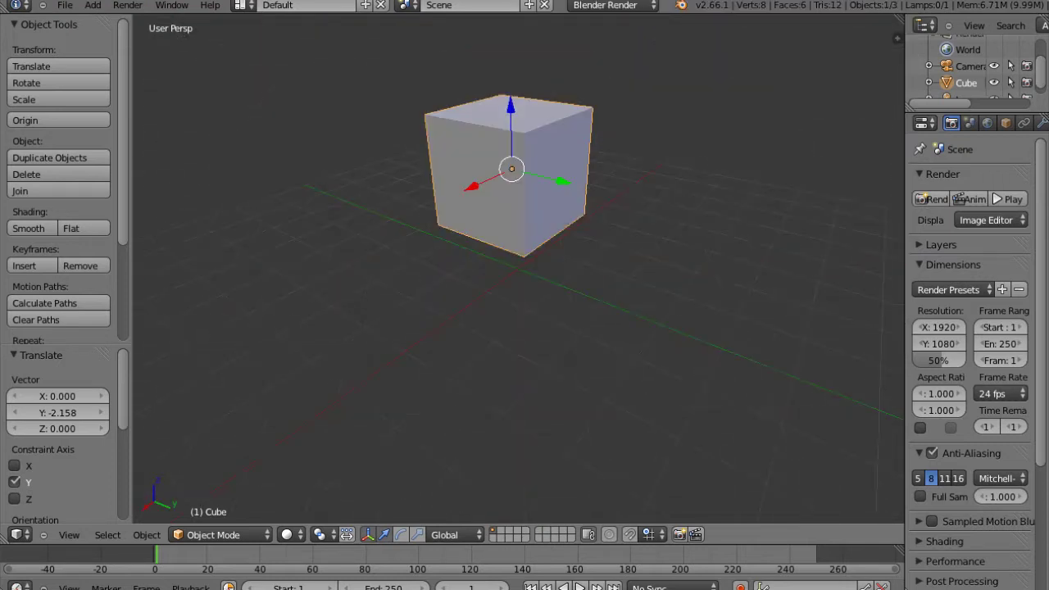
pyautogui.moveTo(369, 345); pyautogui.dragTo(454, 328, button='middle')
pyautogui.scroll(-6, 518, 268)
pyautogui.scroll(6, 518, 268)
pyautogui.scroll(-4, 518, 269)
pyautogui.scroll(2, 518, 269)
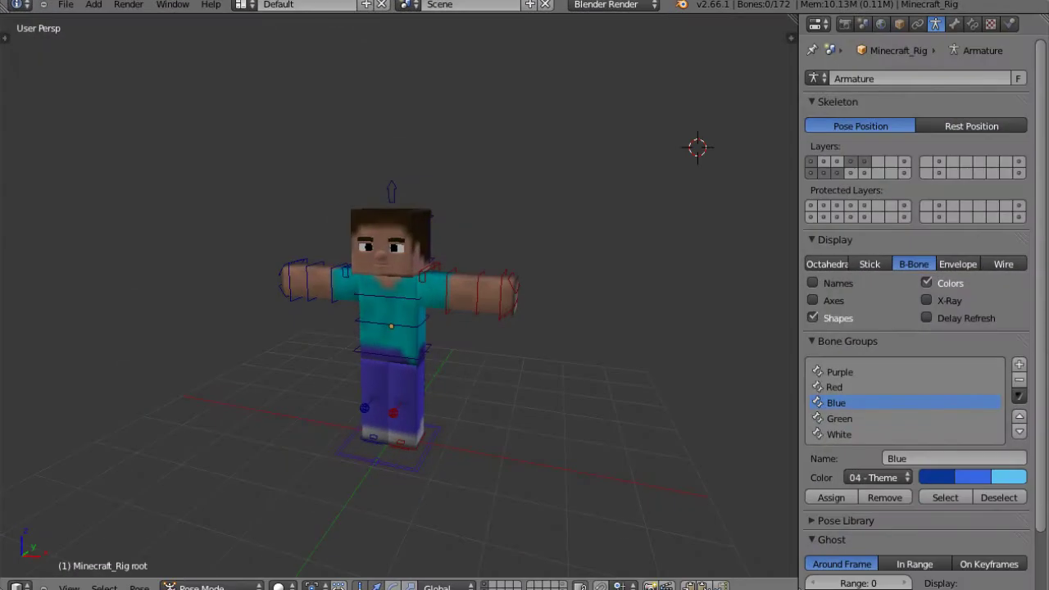
# Examine the Minecraft rig's face, head and body textures from the front, above and up close
pyautogui.moveTo(459, 295); pyautogui.dragTo(495, 315, button='middle')
pyautogui.scroll(3, 422, 296)
pyautogui.scroll(8, 399, 295)
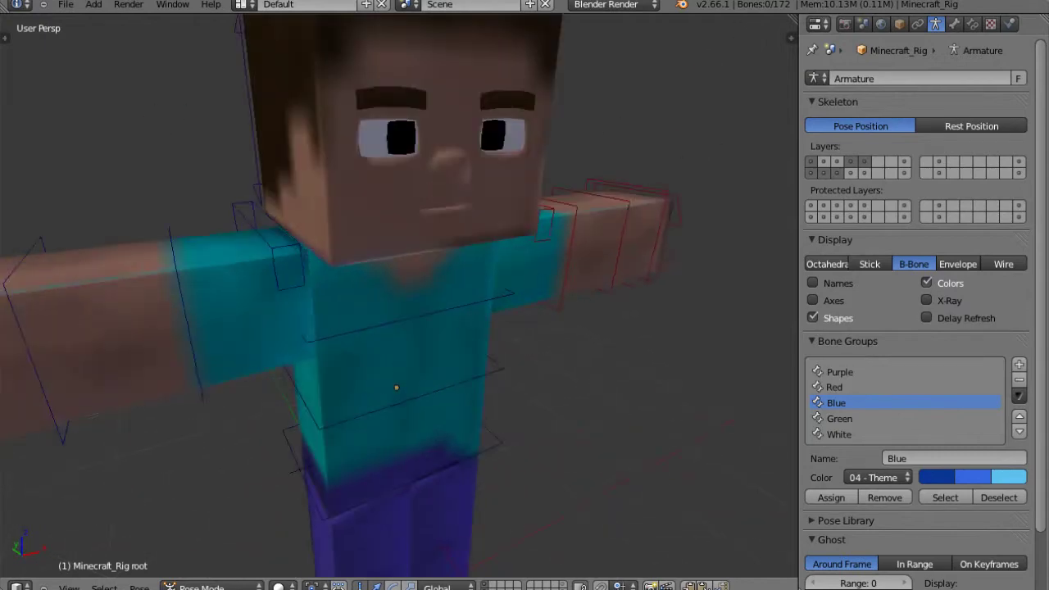
pyautogui.scroll(-6, 399, 295)
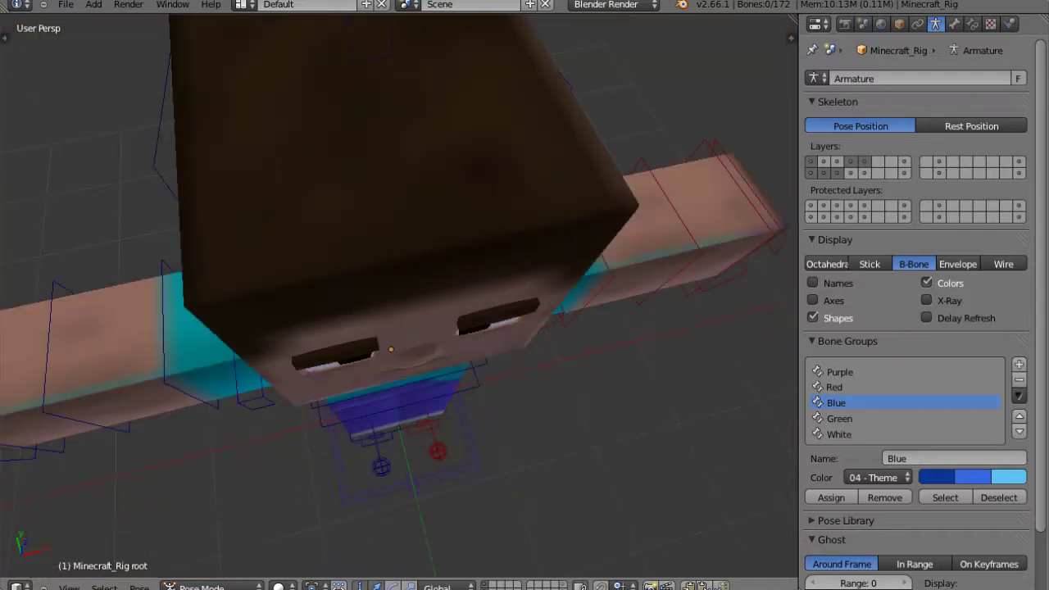
pyautogui.scroll(2, 399, 295)
pyautogui.moveTo(399, 360); pyautogui.dragTo(401, 193, button='middle')
pyautogui.scroll(-2, 399, 295)
pyautogui.scroll(-4, 702, 110)
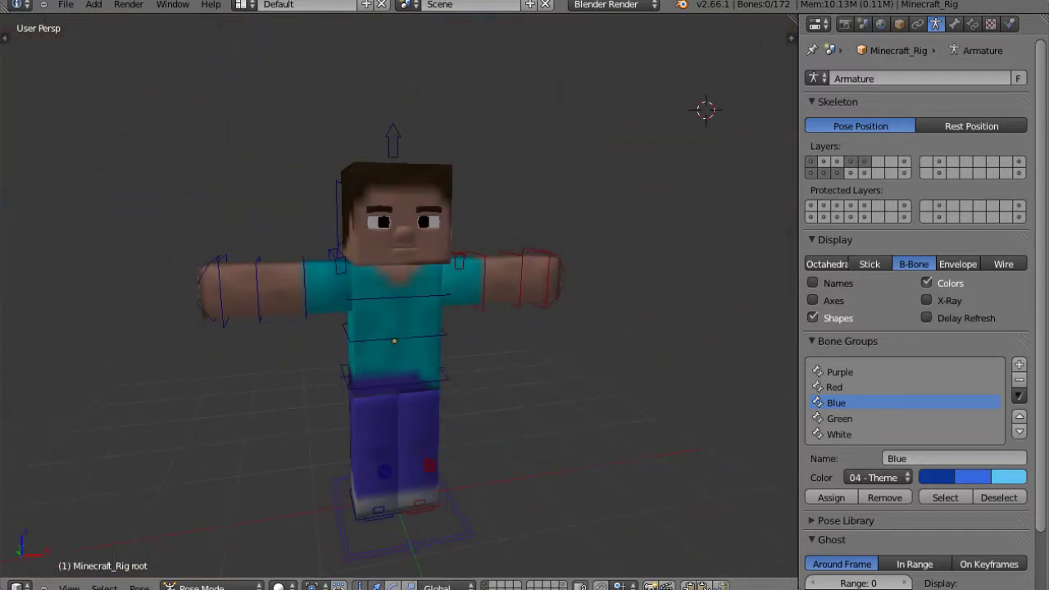
pyautogui.moveTo(707, 110); pyautogui.dragTo(787, 86, button='middle')
pyautogui.scroll(5, 787, 87)
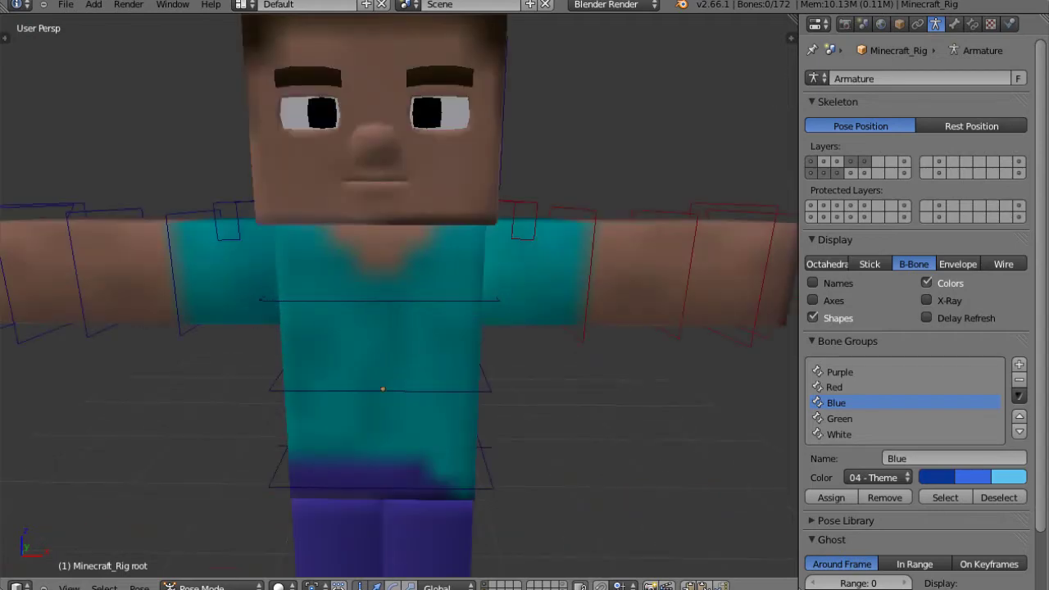
pyautogui.scroll(-3, 399, 295)
pyautogui.moveTo(399, 295)
pyautogui.mouseDown(button='middle')
pyautogui.moveTo(540, 320)
pyautogui.moveTo(410, 310)
pyautogui.moveTo(397, 297)
pyautogui.mouseUp(button='middle')
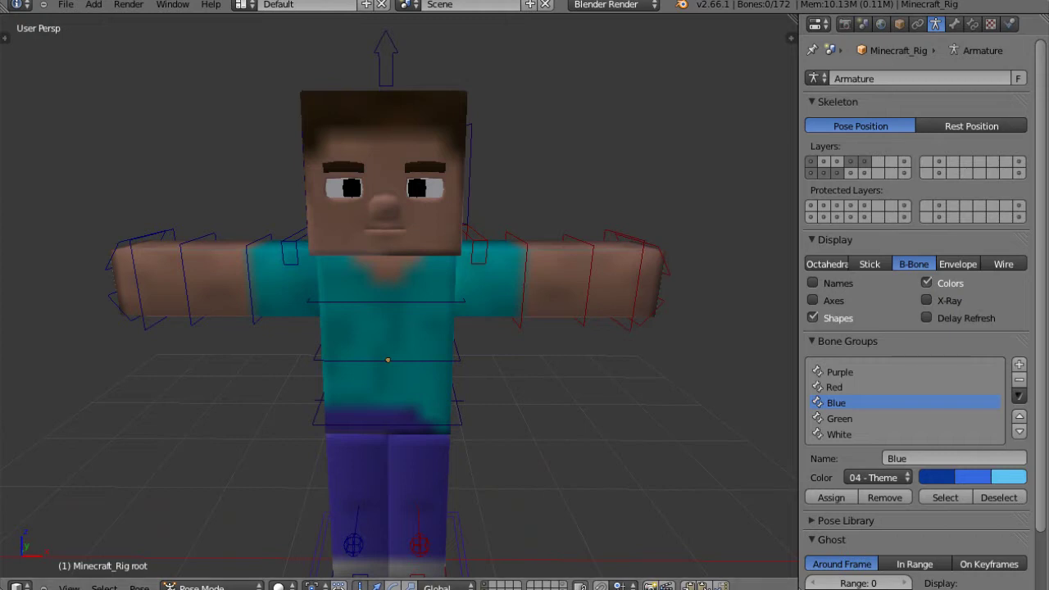
# Turn off Mipmaps in the system user preferences, keeping 16 Bit Float Textures enabled, and save the user settings
pyautogui.click(66, 4)
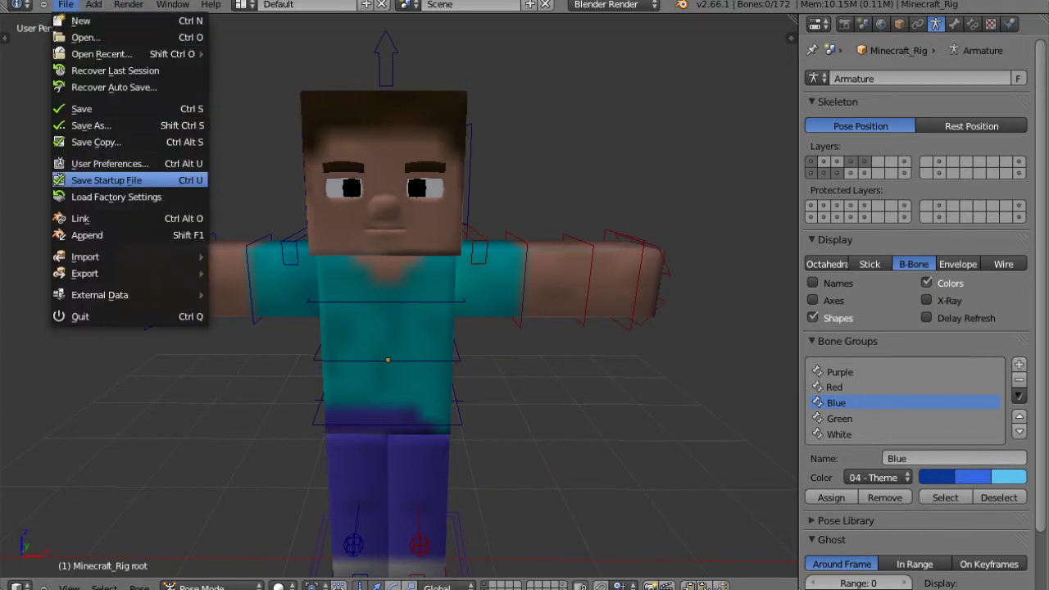
pyautogui.click(109, 164)
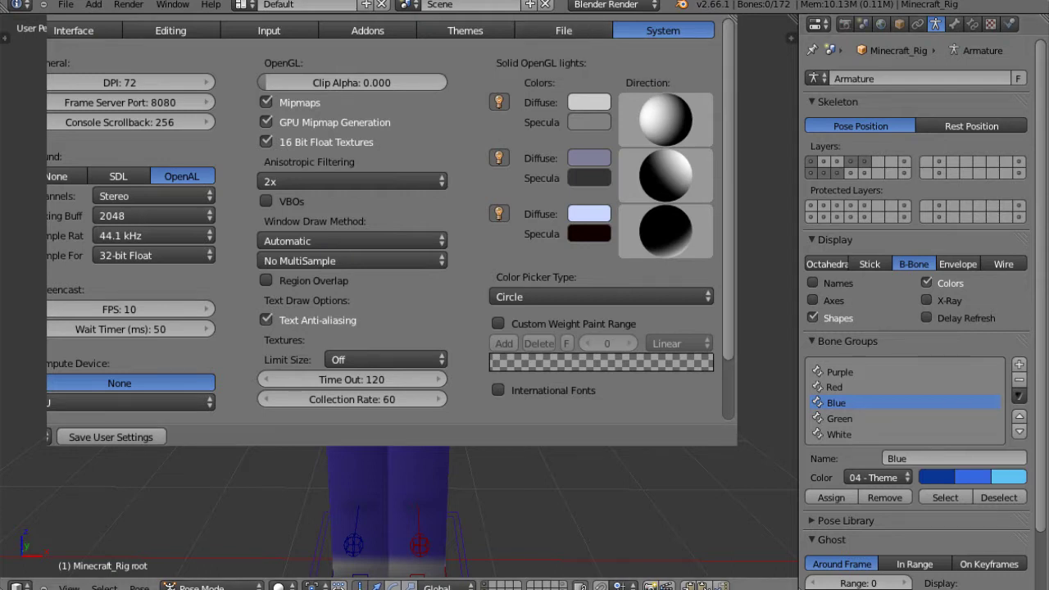
pyautogui.click(318, 142)
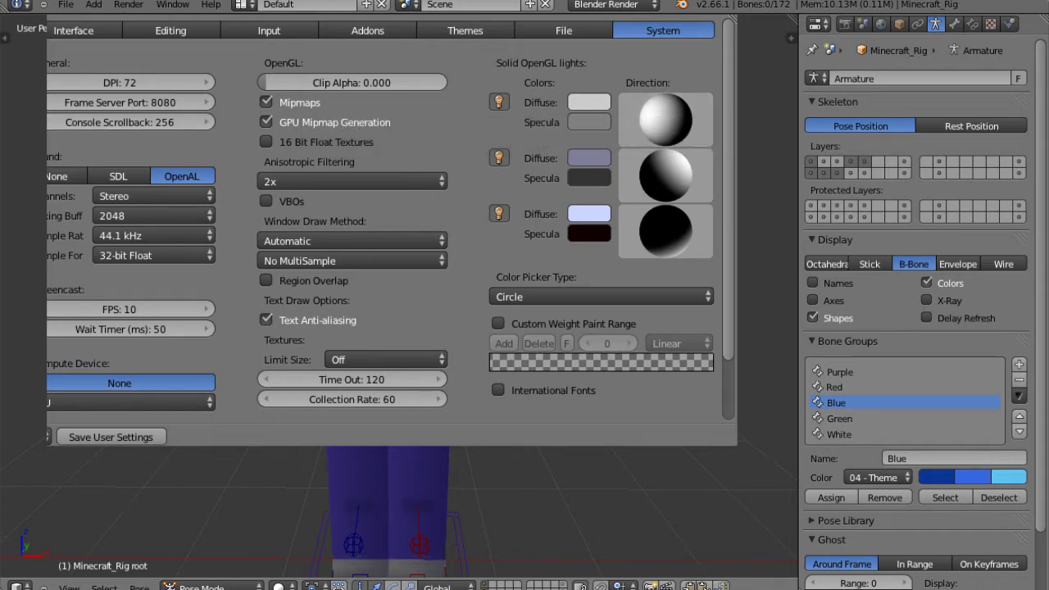
pyautogui.click(318, 142)
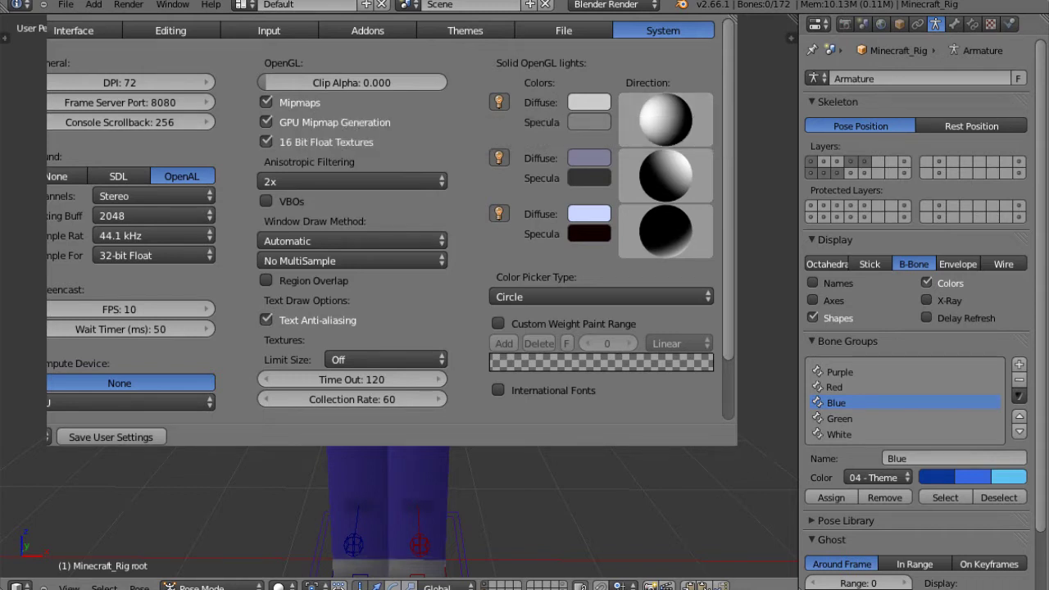
pyautogui.click(266, 102)
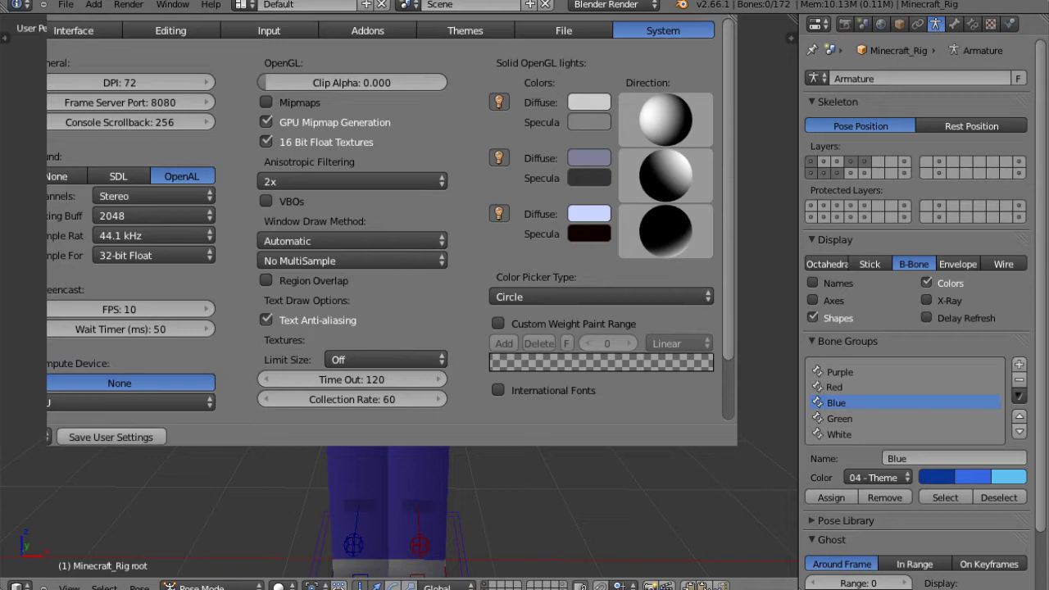
pyautogui.click(111, 437)
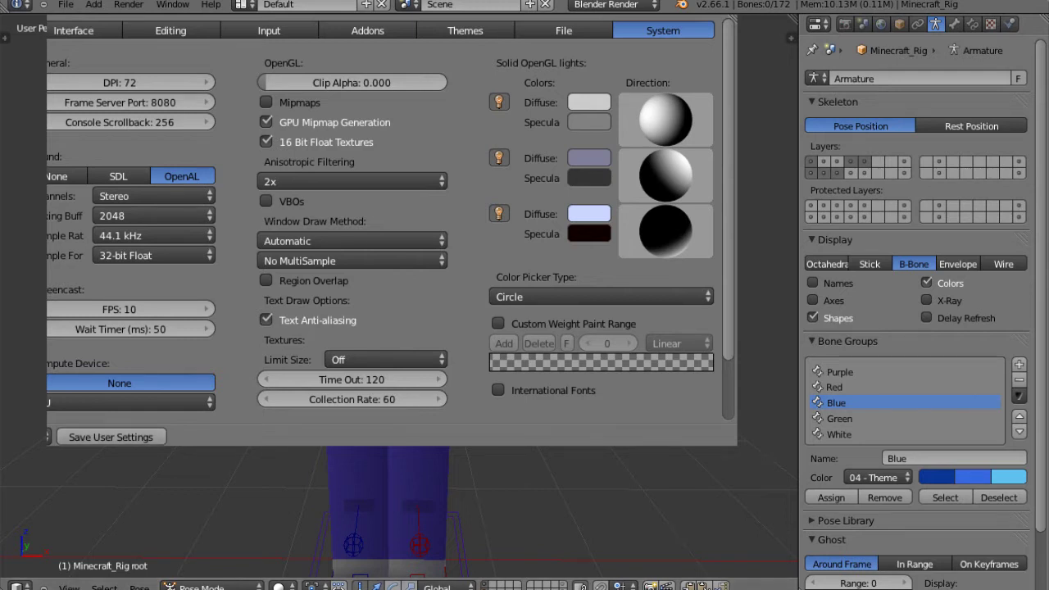
pyautogui.hotkey('alt', 'F4')
# Inspect the character's textures from several angles and distances with Mipmaps disabled
pyautogui.moveTo(386, 246); pyautogui.dragTo(463, 275, button='middle')
pyautogui.scroll(2, 463, 274)
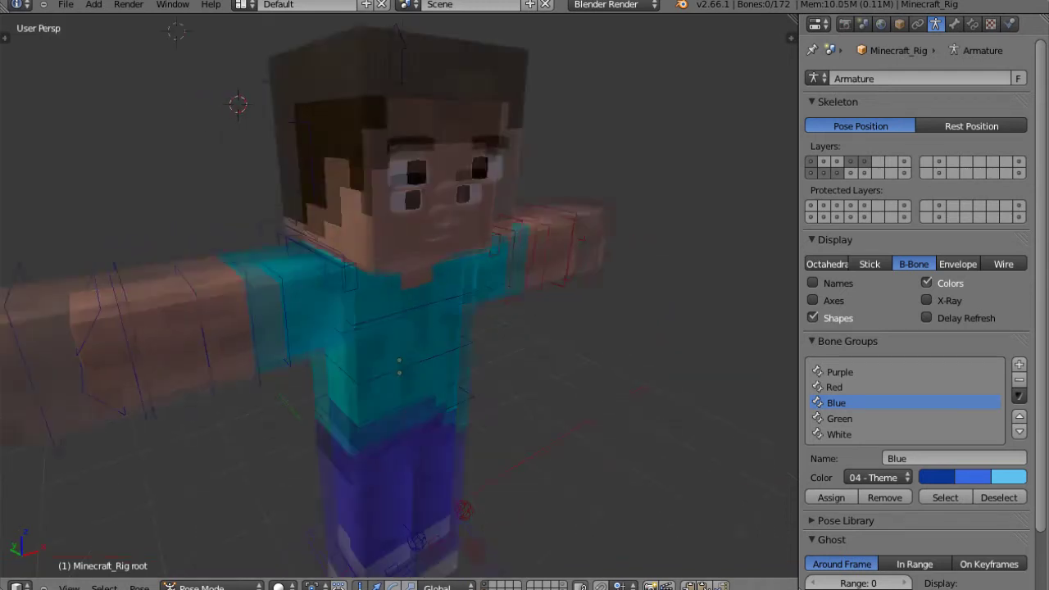
pyautogui.moveTo(394, 283)
pyautogui.mouseDown(button='middle')
pyautogui.moveTo(512, 353)
pyautogui.moveTo(390, 283)
pyautogui.moveTo(332, 275)
pyautogui.moveTo(389, 267)
pyautogui.mouseUp(button='middle')
pyautogui.scroll(-5, 512, 352)
pyautogui.scroll(-1, 390, 283)
pyautogui.scroll(-1, 390, 283)
pyautogui.scroll(3, 390, 267)
pyautogui.moveTo(424, 160)
pyautogui.mouseDown(button='middle')
pyautogui.moveTo(443, 151)
pyautogui.moveTo(428, 160)
pyautogui.mouseUp(button='middle')
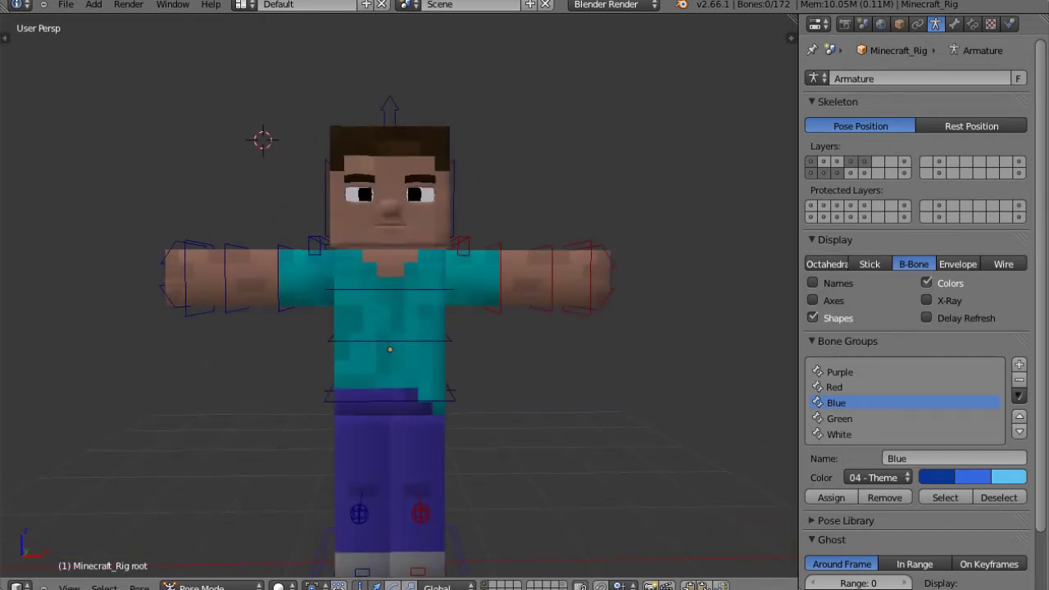
pyautogui.moveTo(525, 263); pyautogui.dragTo(98, 287, button='middle')
pyautogui.moveTo(492, 286); pyautogui.dragTo(344, 336, button='middle')
pyautogui.moveTo(590, 188); pyautogui.dragTo(553, 156, button='middle')
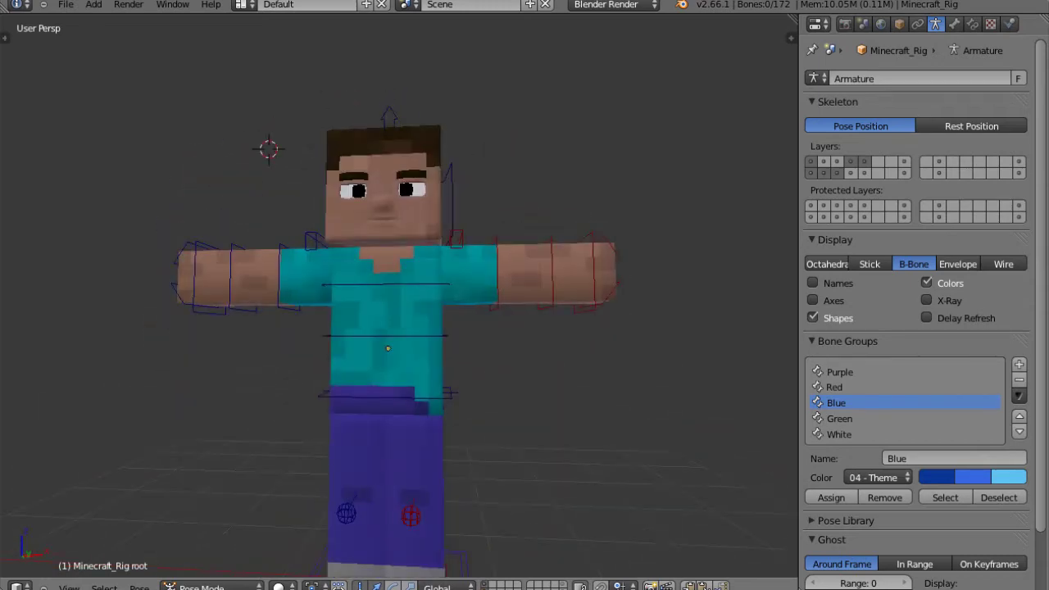
# Select the rig's head bone in Pose Mode and try rotating it
pyautogui.rightClick(377, 209)
pyautogui.scroll(3, 377, 209)
pyautogui.press('r')
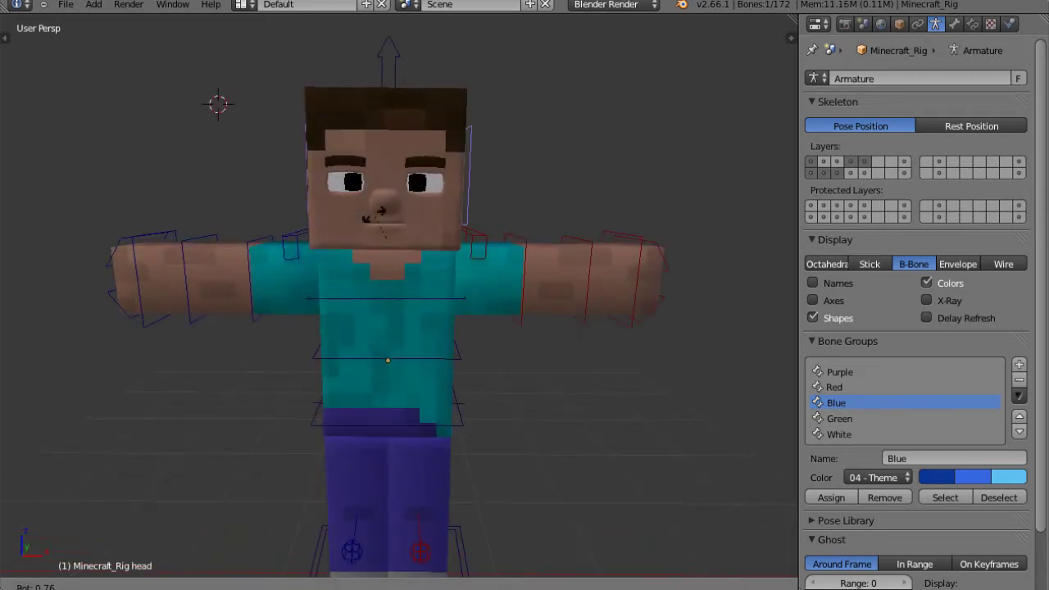
pyautogui.rightClick(381, 211)
# Switch to Object Mode, select the Head mesh and try rotating it
pyautogui.hotkey('ctrl', 'Tab')
pyautogui.rightClick(381, 211)
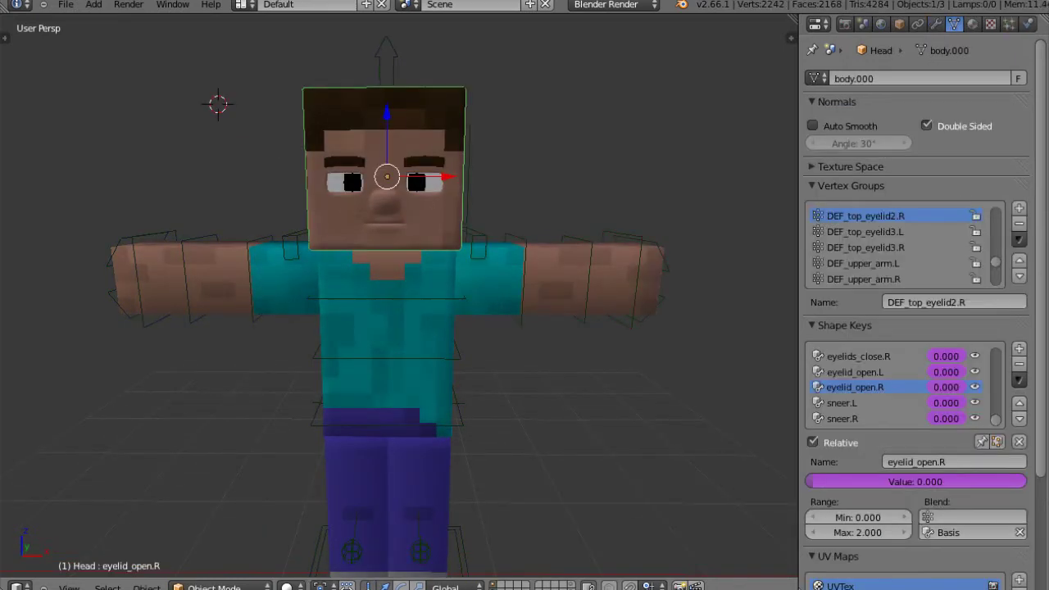
pyautogui.press('r')
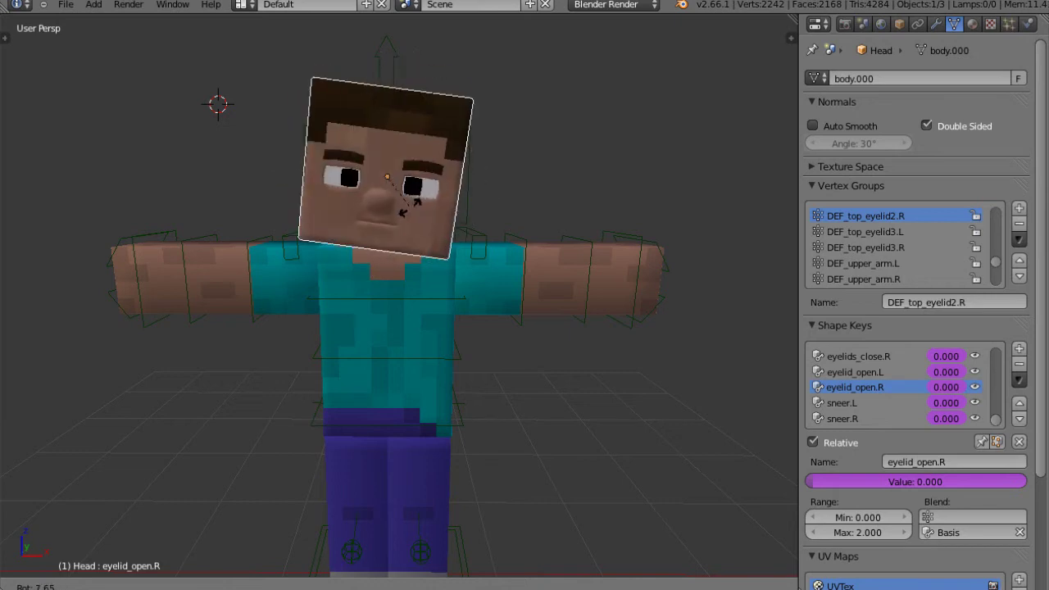
pyautogui.press('Escape')
pyautogui.click(712, 136)
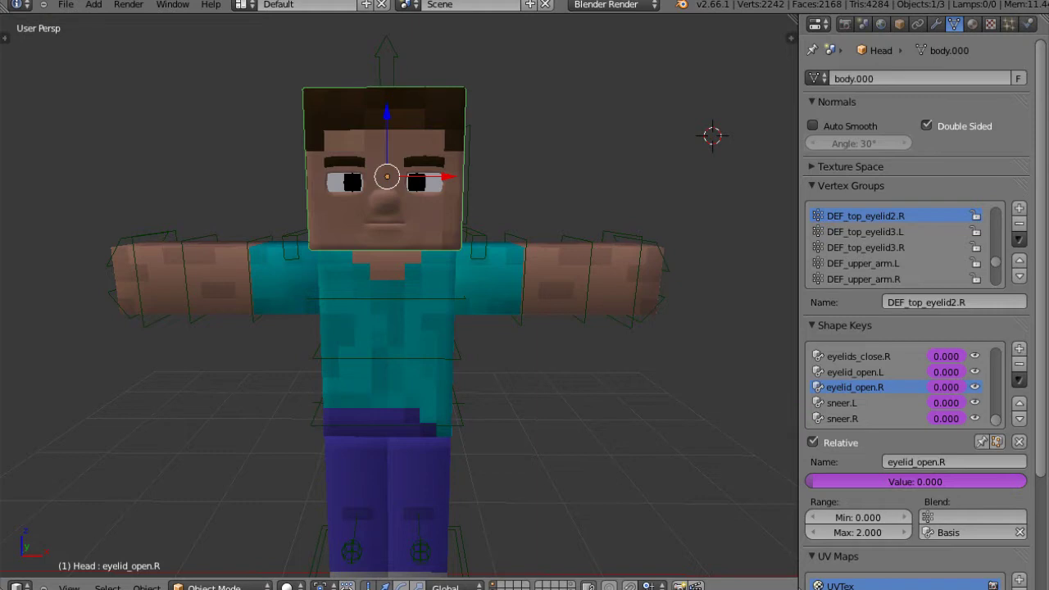
# Show the 3D view's properties region and look through the Head object's transform settings
pyautogui.press('n')
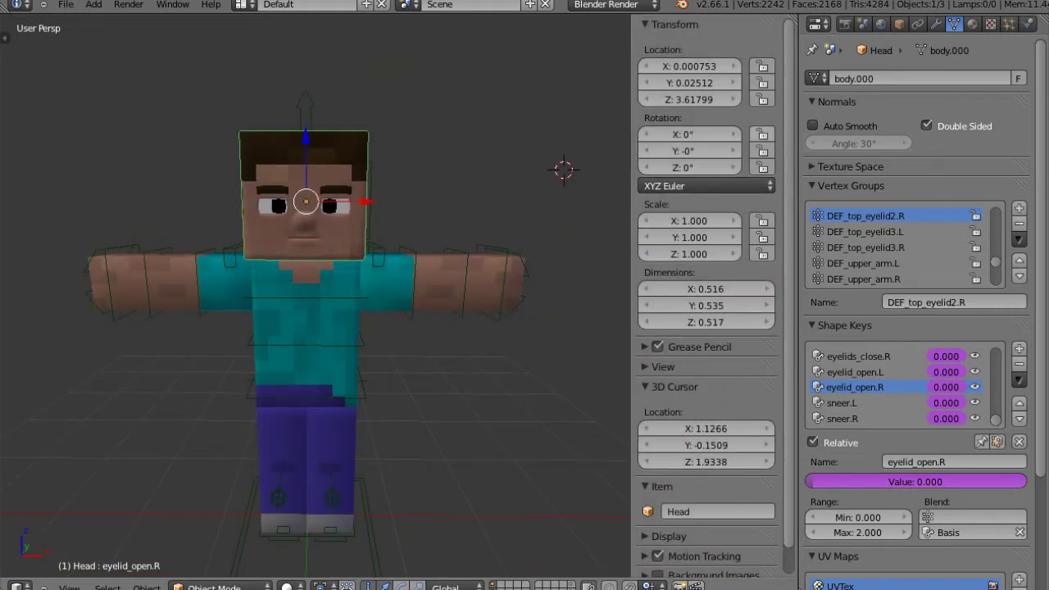
pyautogui.scroll(-1, 763, 133)
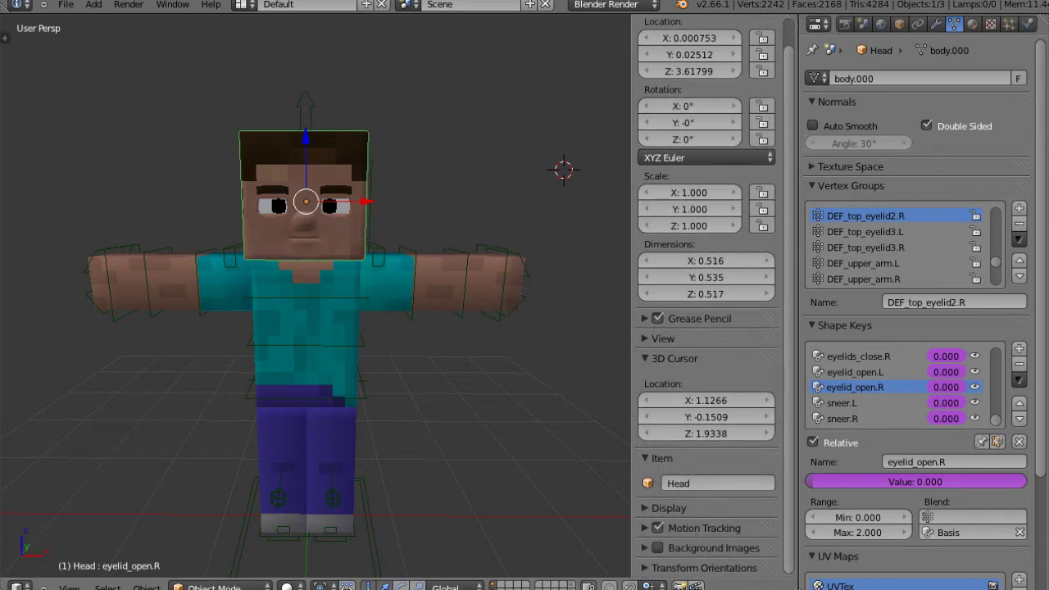
pyautogui.scroll(1, 767, 242)
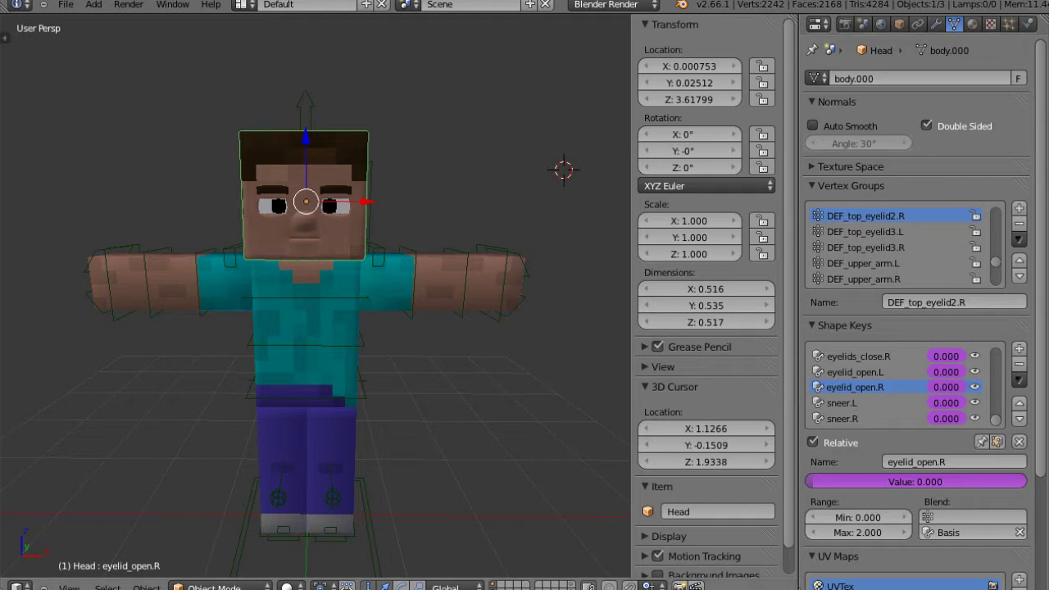
pyautogui.scroll(-1, 706, 295)
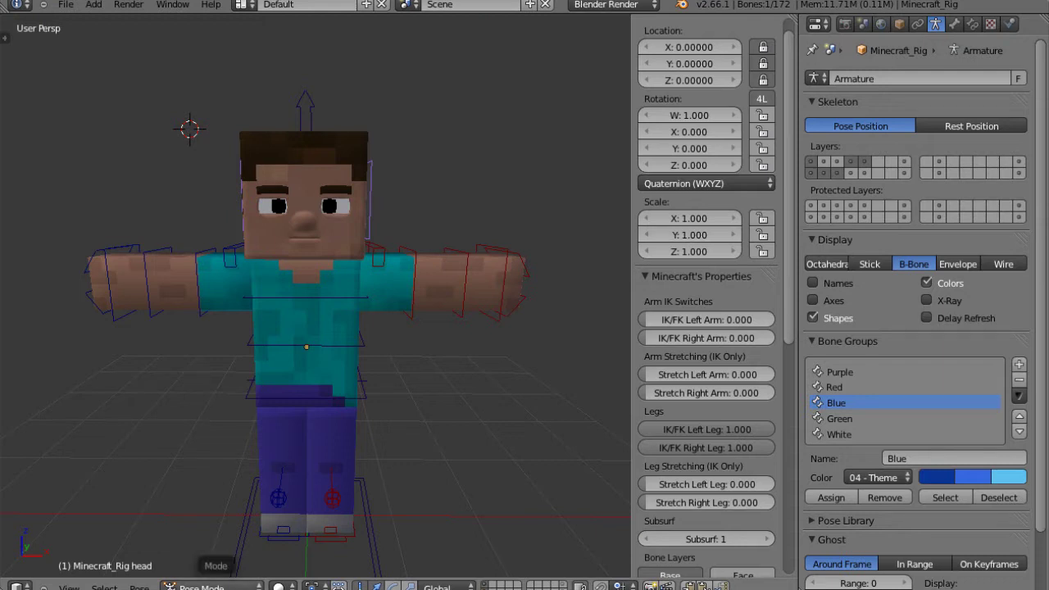
# Switch the Minecraft rig to Object Mode and back to Pose Mode, and view its Bone Layers settings
pyautogui.click(204, 587)
pyautogui.click(204, 573)
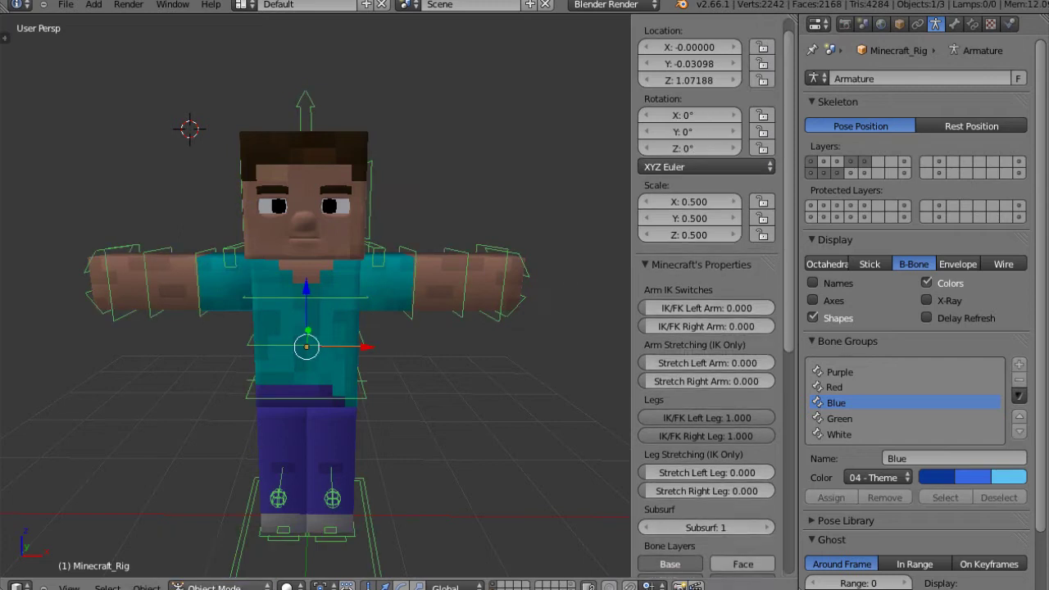
pyautogui.click(215, 586)
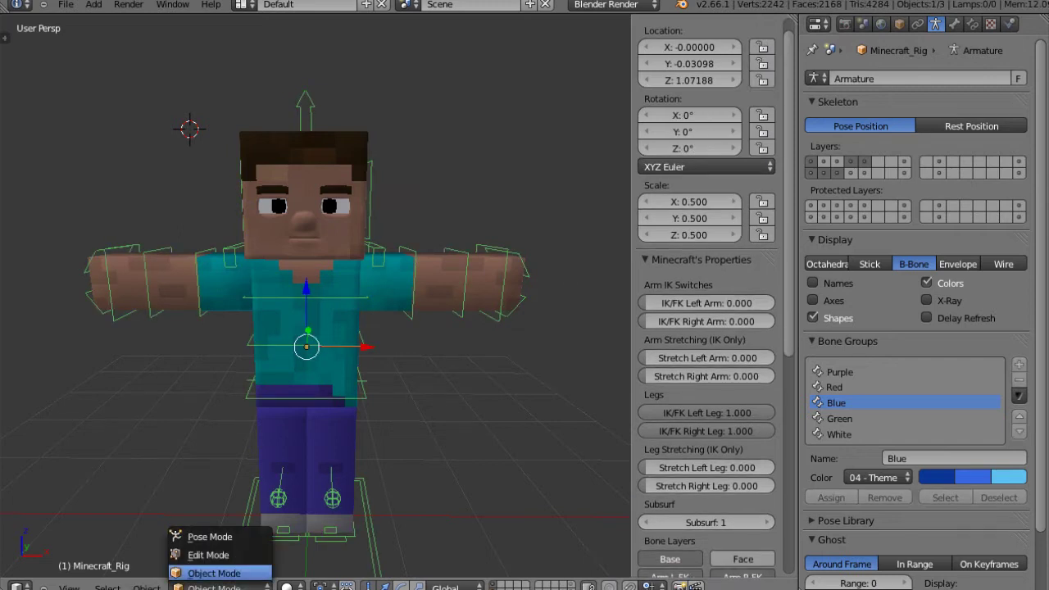
pyautogui.click(209, 537)
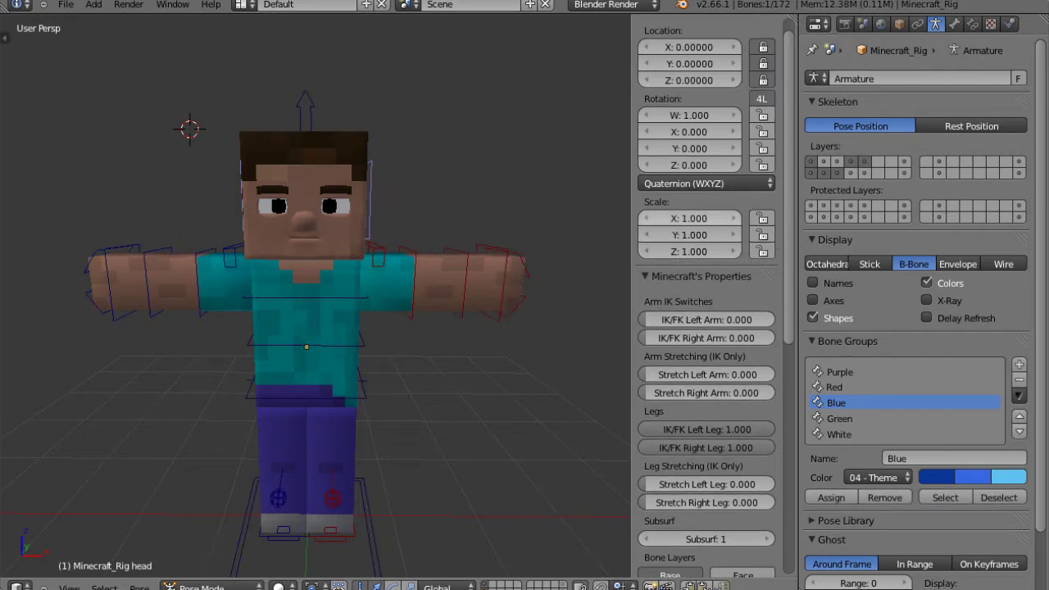
pyautogui.scroll(-6, 706, 328)
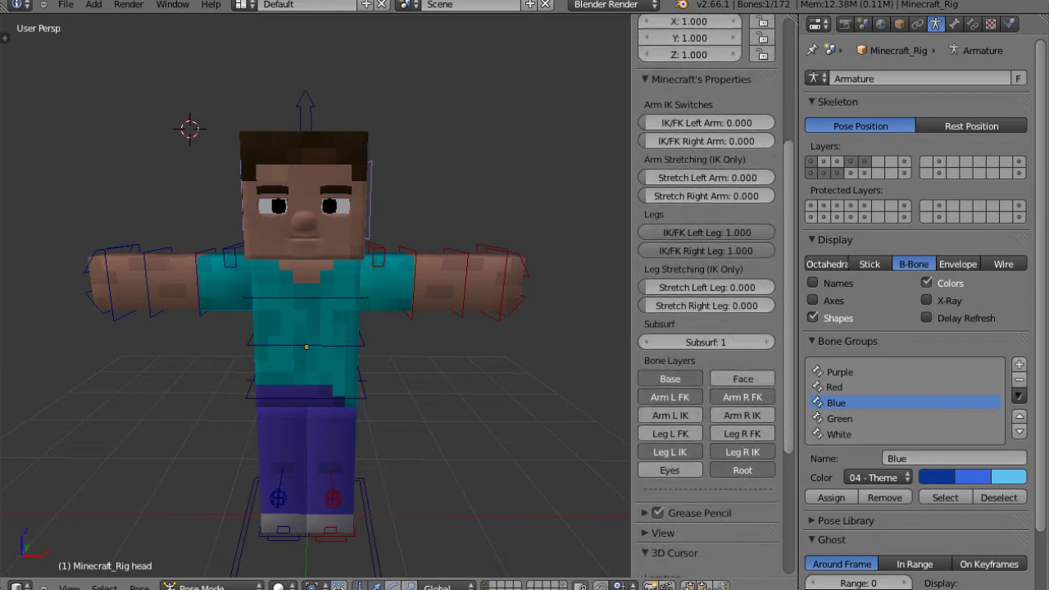
# Show the Face bone layer in Minecraft's Properties to bring up the facial control bones
pyautogui.scroll(-1, 707, 344)
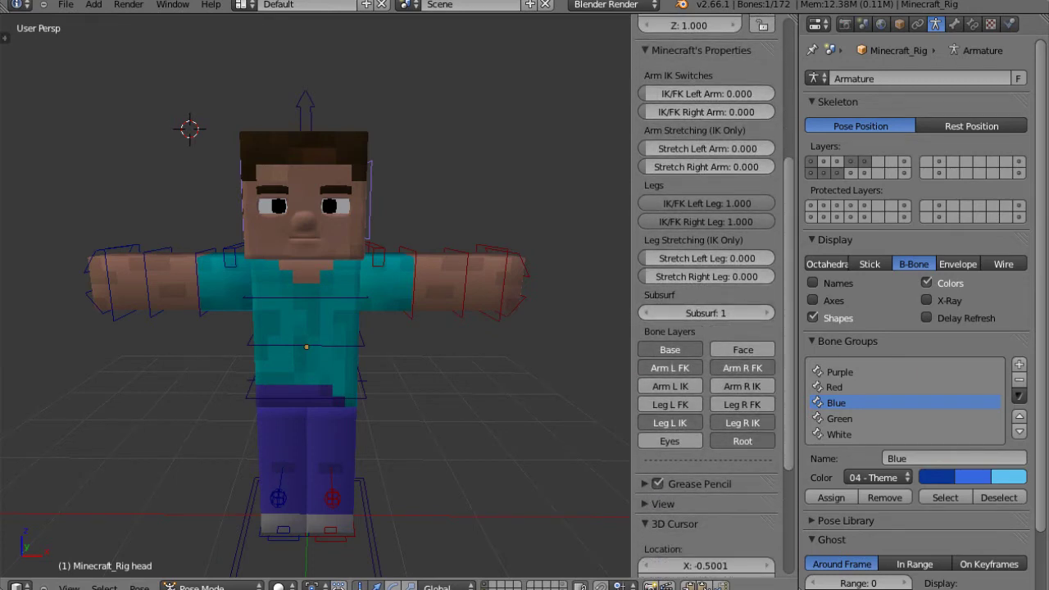
pyautogui.scroll(-1, 706, 328)
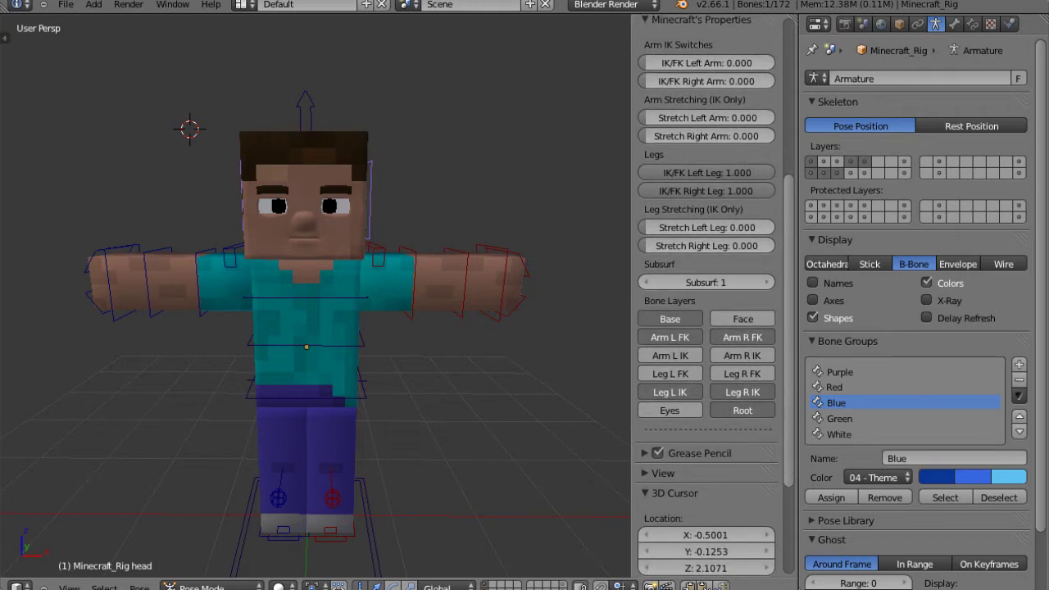
pyautogui.click(742, 319)
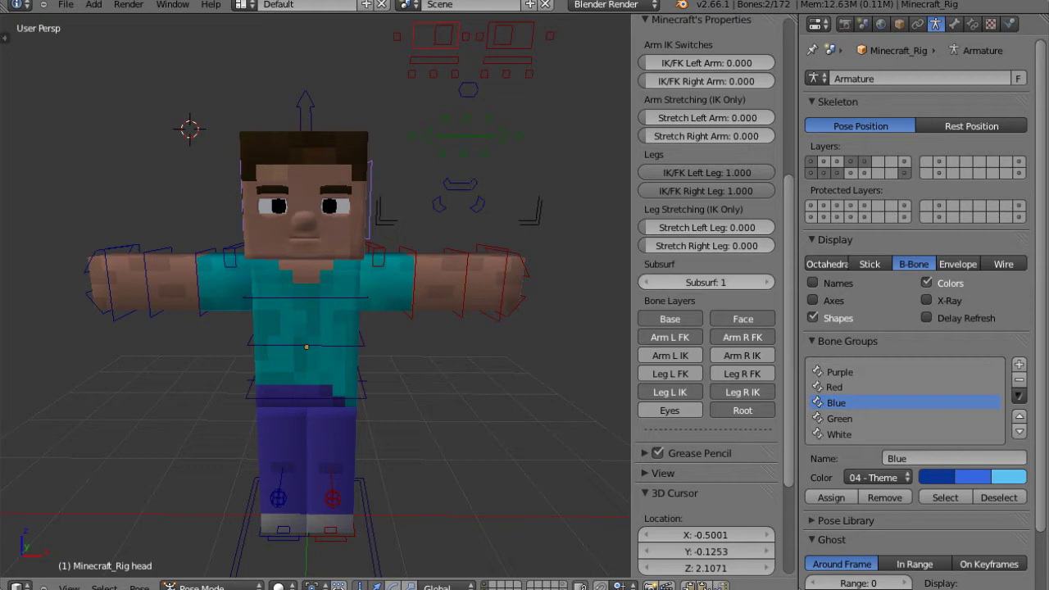
pyautogui.scroll(-2, 315, 295)
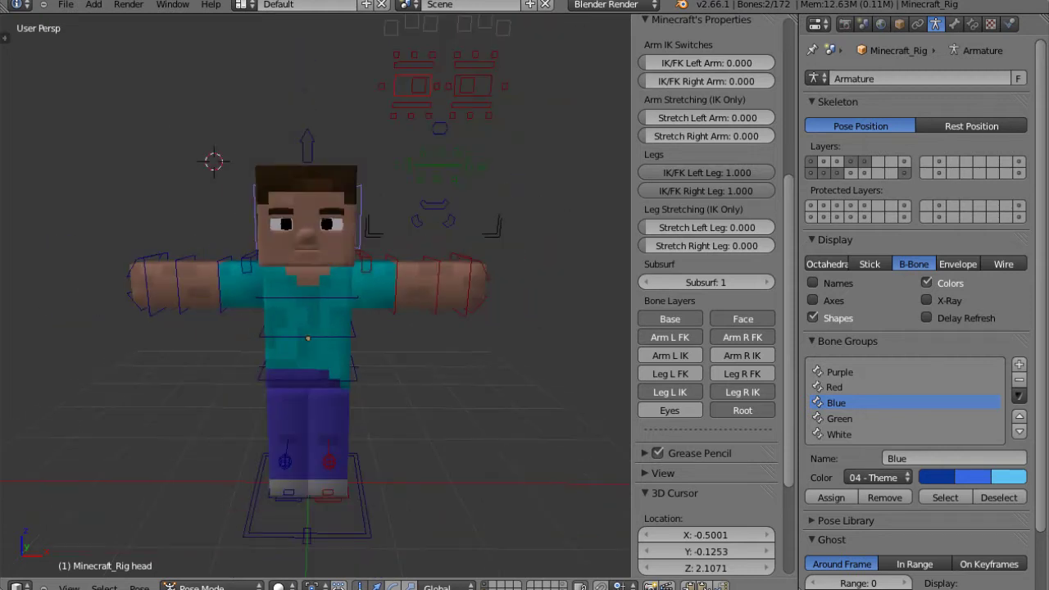
pyautogui.scroll(-2, 316, 295)
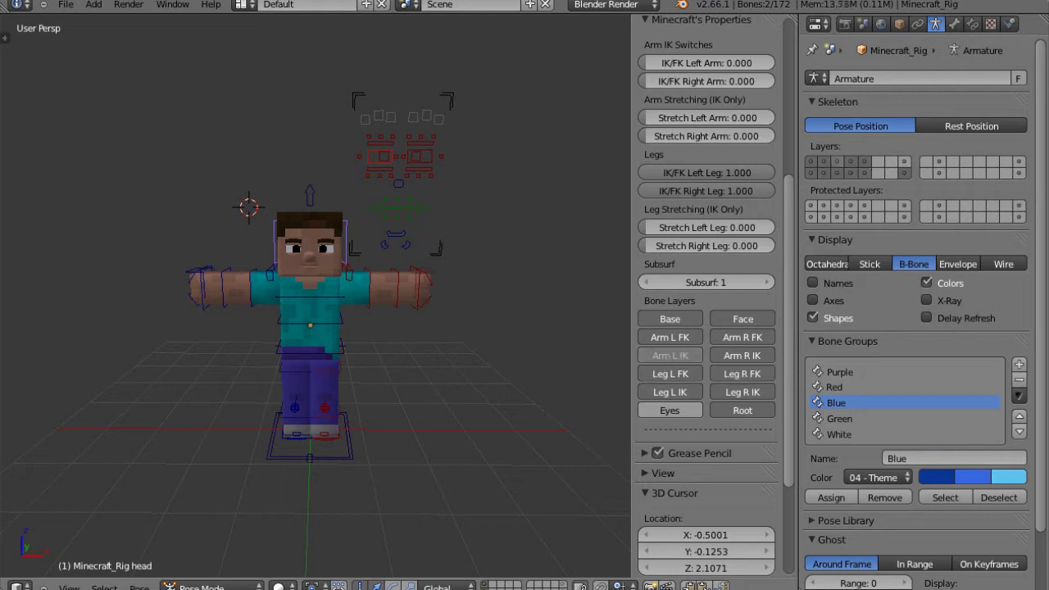
# Show the Eyes bone layer and the other bone layers still hidden
pyautogui.click(670, 409)
pyautogui.scroll(3, 316, 295)
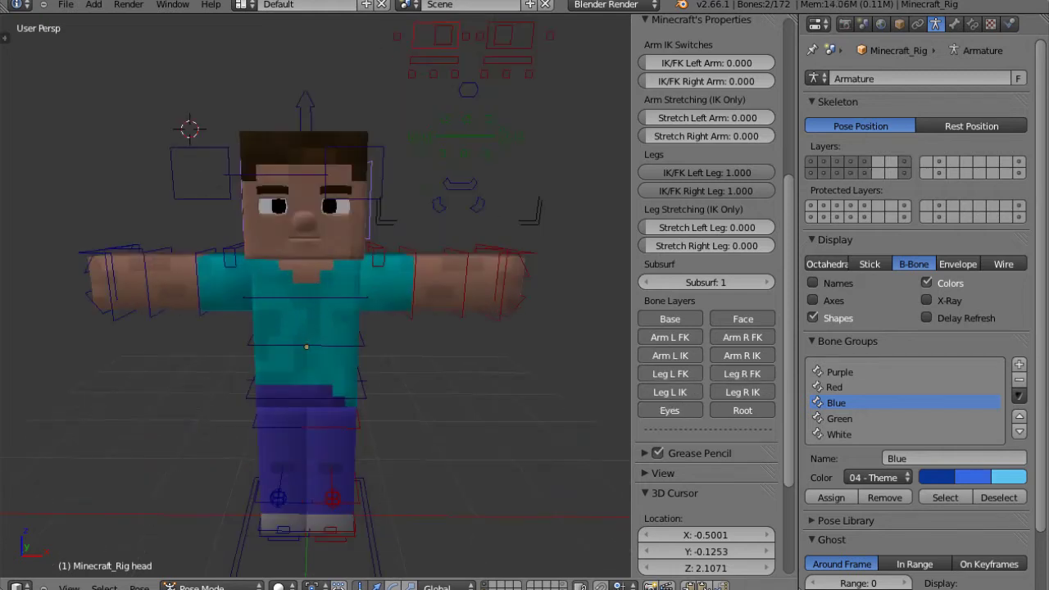
pyautogui.scroll(-3, 316, 295)
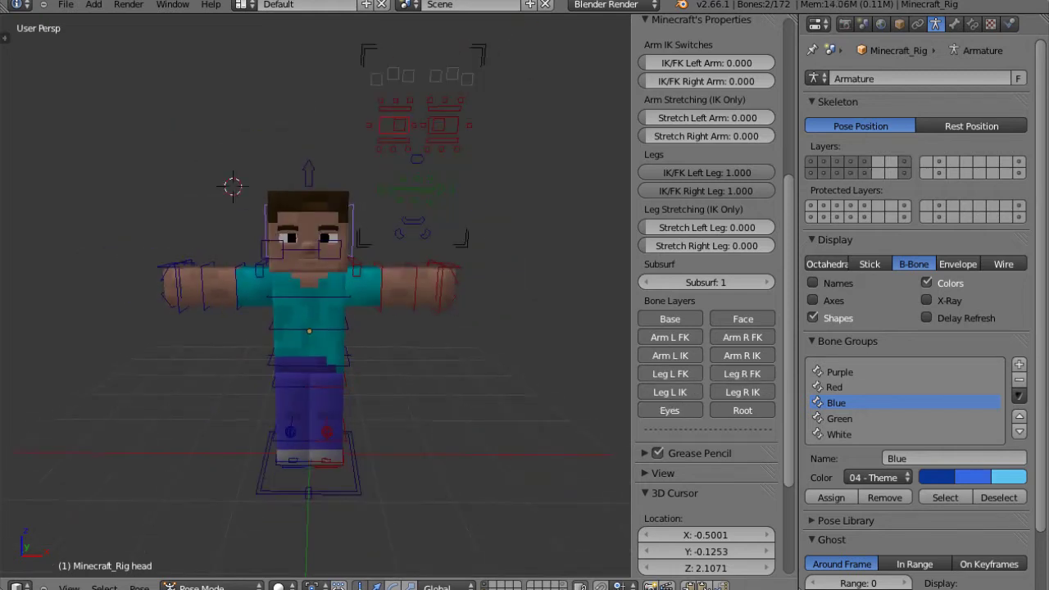
pyautogui.scroll(3, 316, 295)
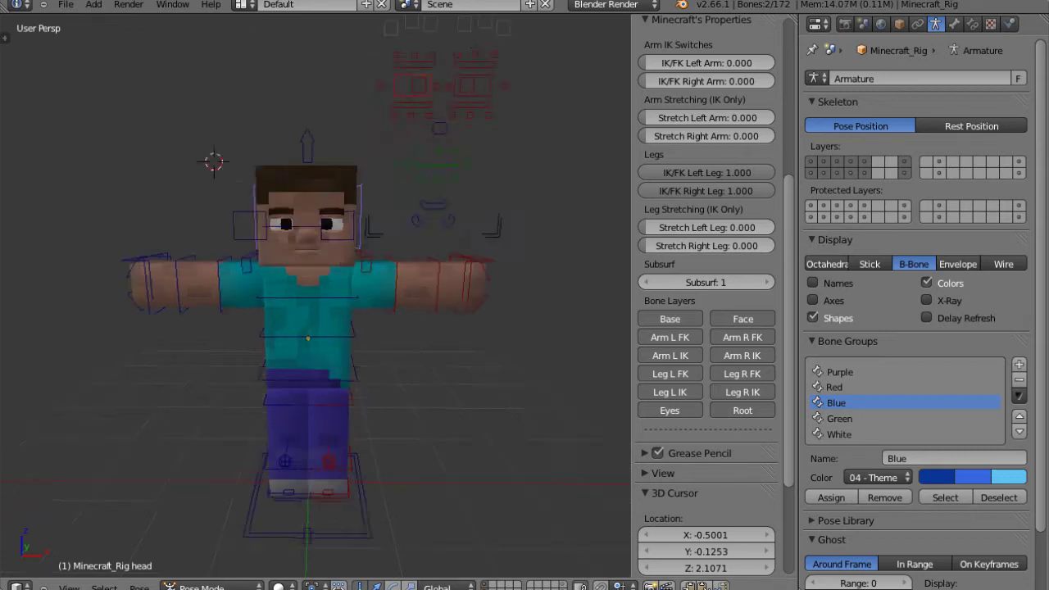
pyautogui.scroll(-3, 316, 295)
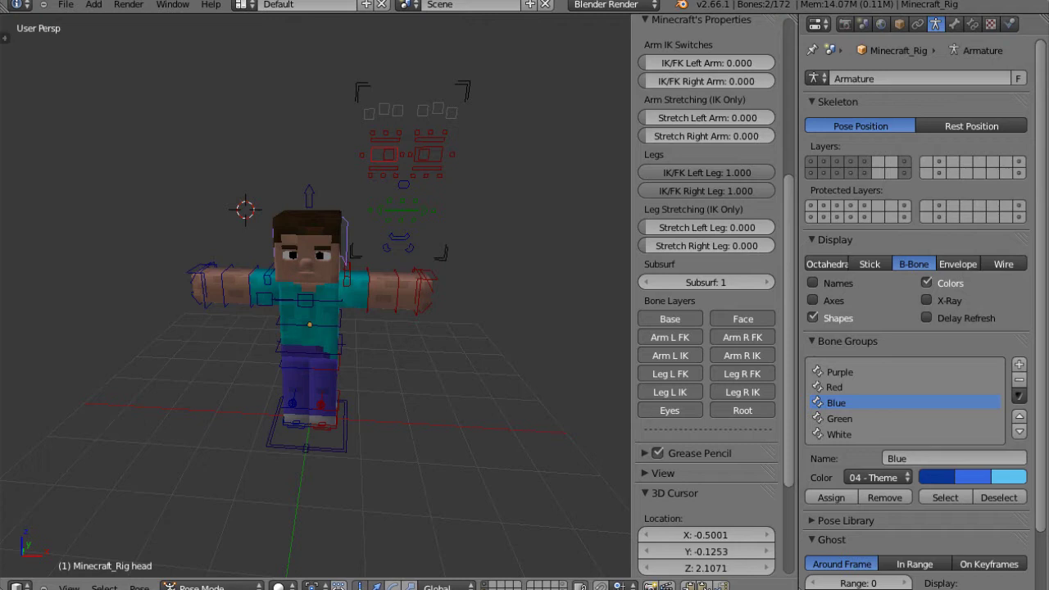
# Select the left pupil control pupil_ctrl.L and move it outward along the X axis
pyautogui.rightClick(424, 154)
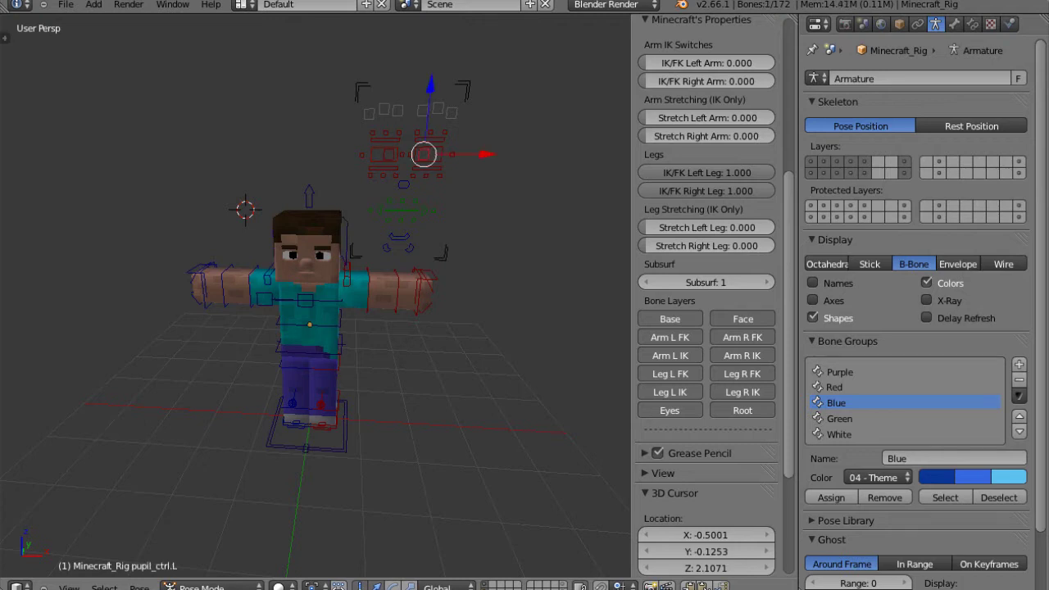
pyautogui.moveTo(487, 155); pyautogui.dragTo(503, 154)
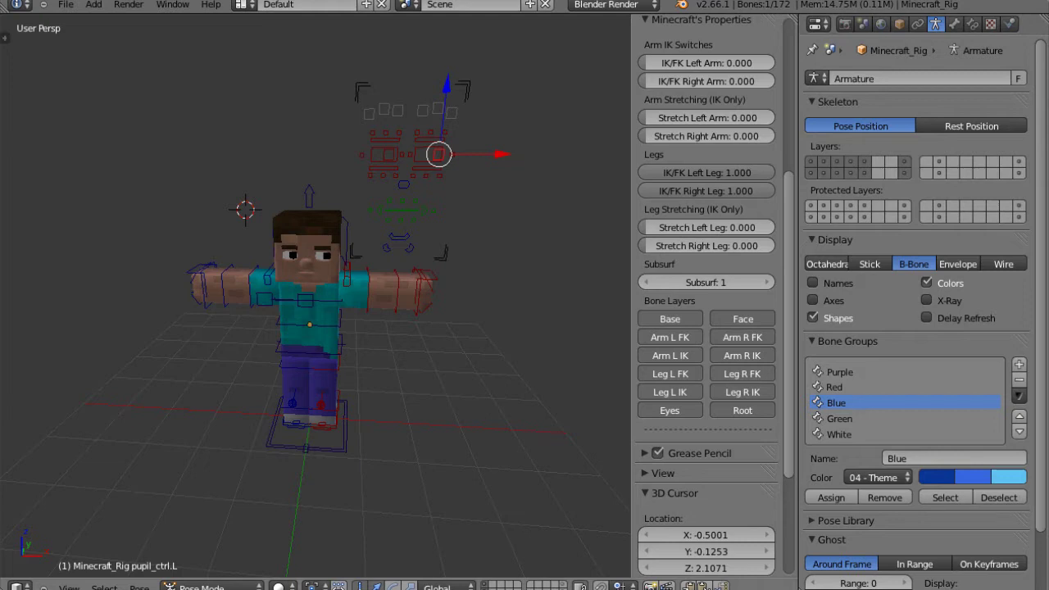
pyautogui.scroll(3, 315, 295)
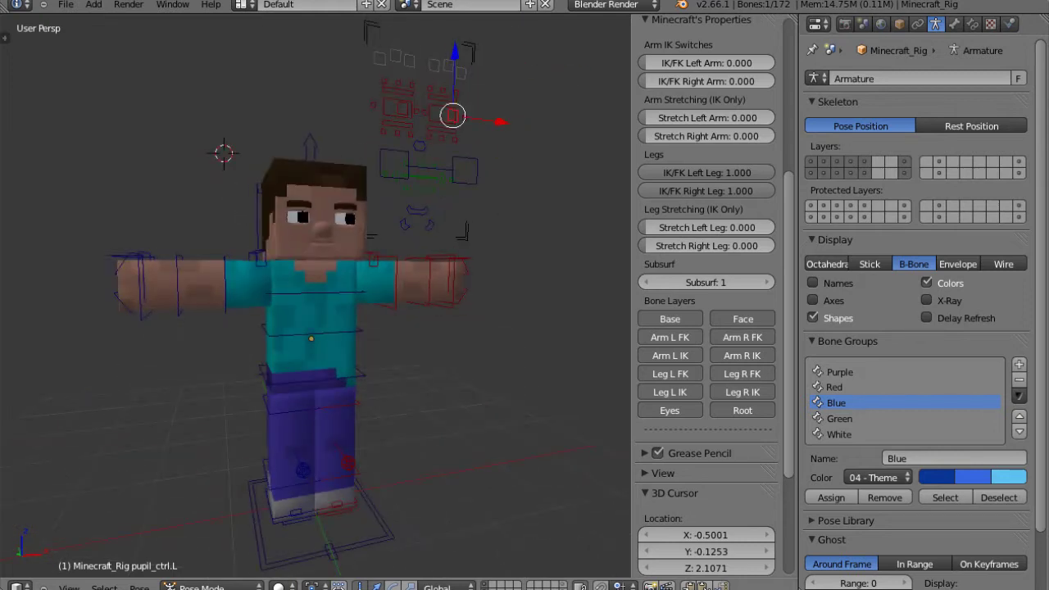
pyautogui.moveTo(316, 295); pyautogui.dragTo(256, 313, button='middle')
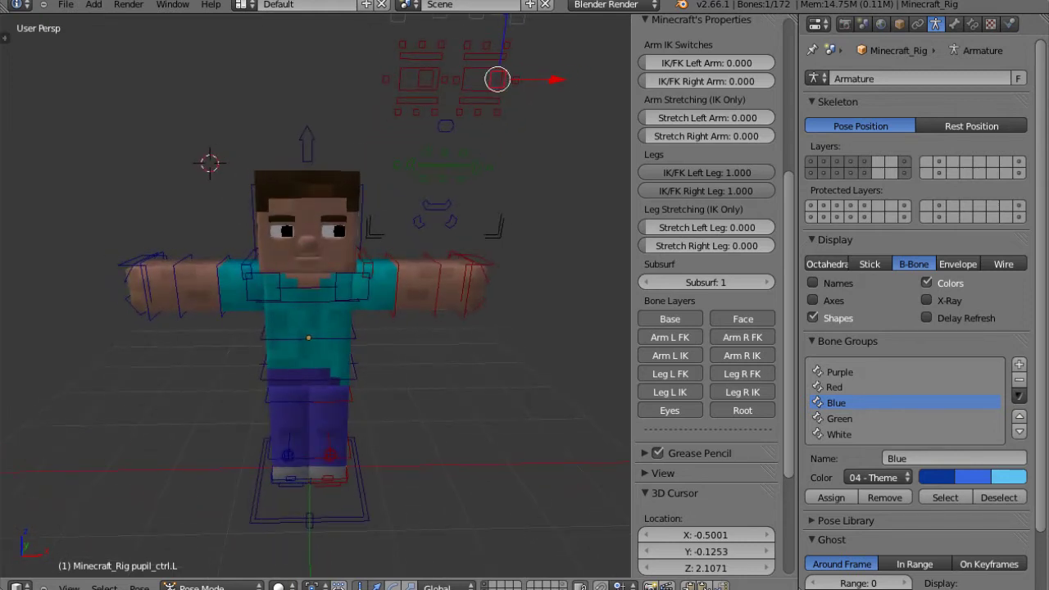
# Move the left pupil control back along the X axis near the middle of its eye frame
pyautogui.press('g')
pyautogui.press('x')
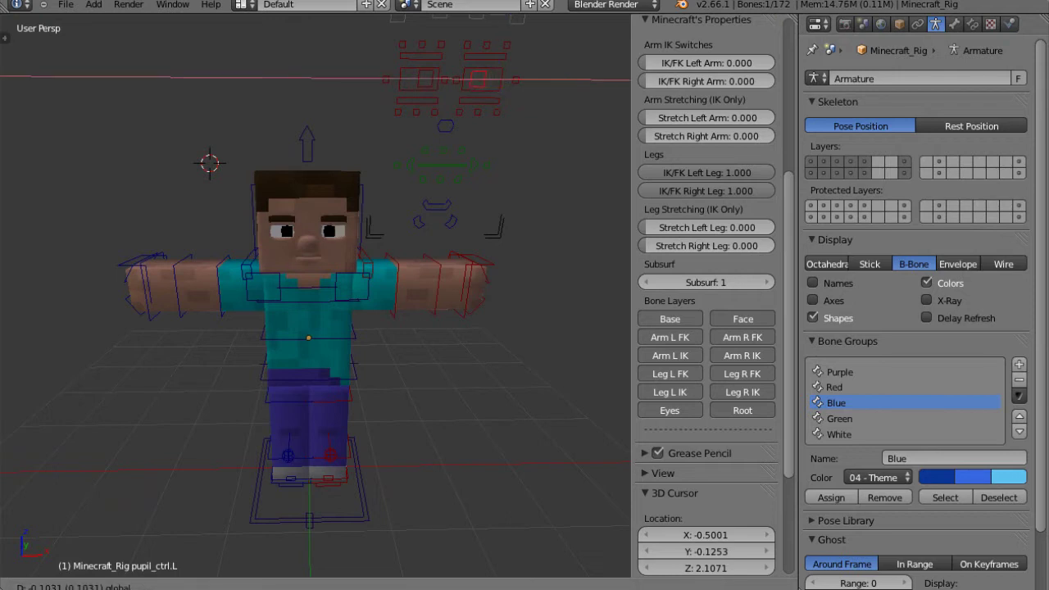
pyautogui.press('Return')
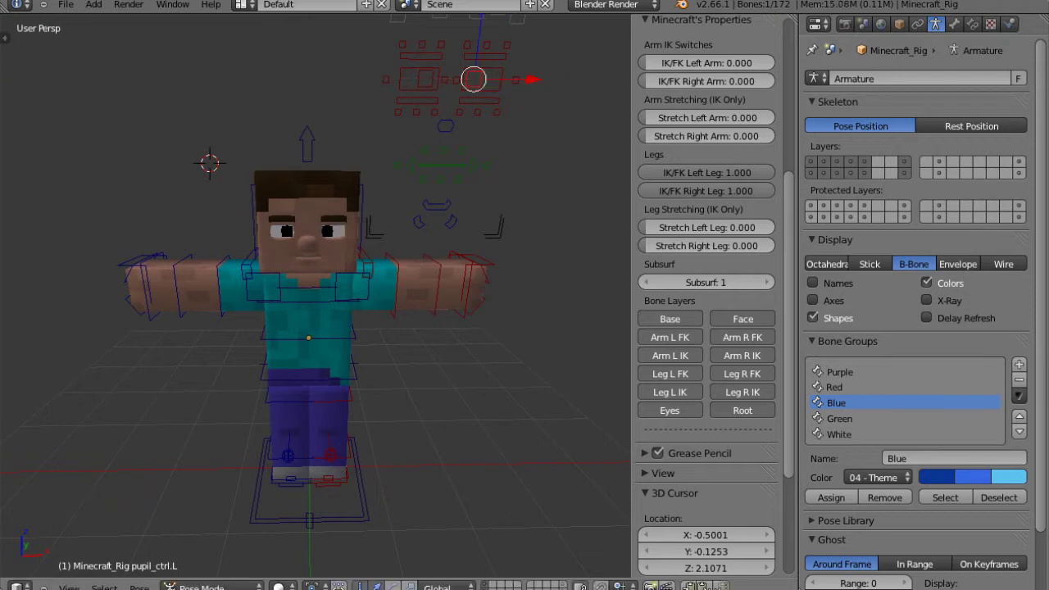
pyautogui.press('g')
pyautogui.press('x')
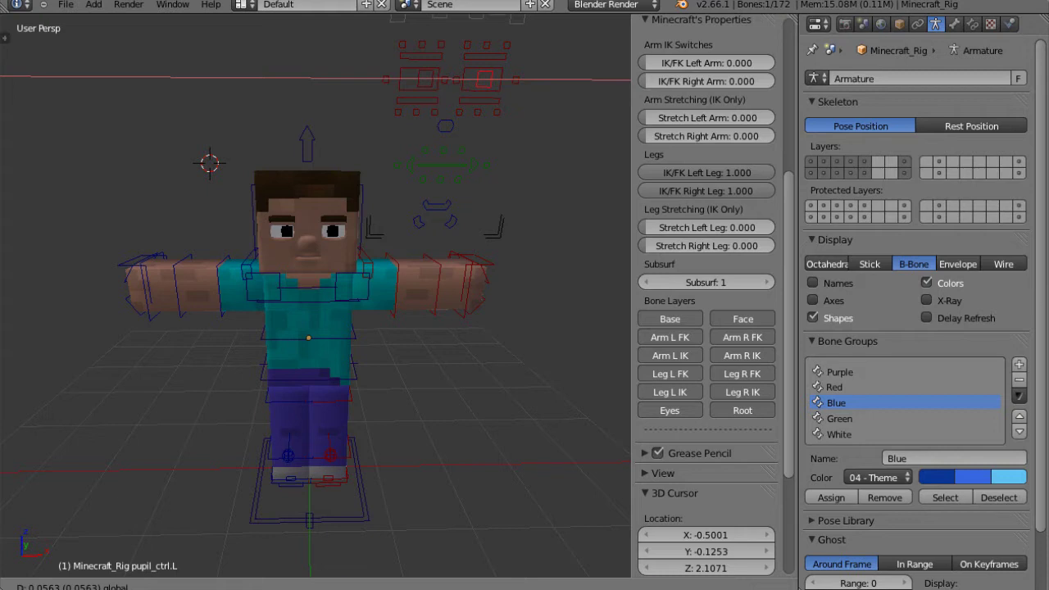
pyautogui.press('Return')
pyautogui.click(526, 149)
# Select the Eyes target bone floating in front of the character's head
pyautogui.rightClick(308, 290)
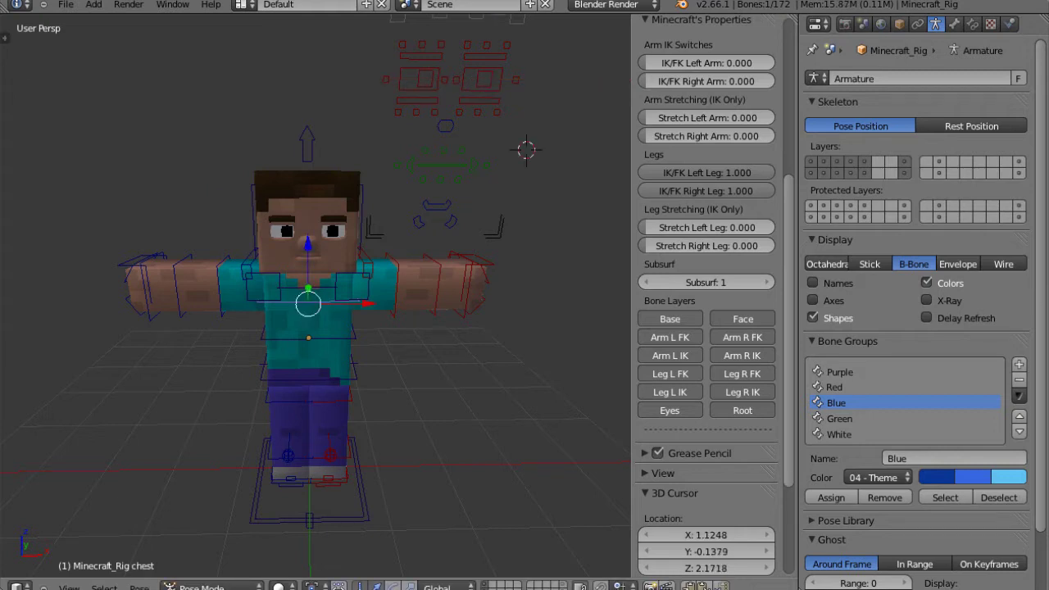
pyautogui.moveTo(308, 290); pyautogui.dragTo(228, 266, button='middle')
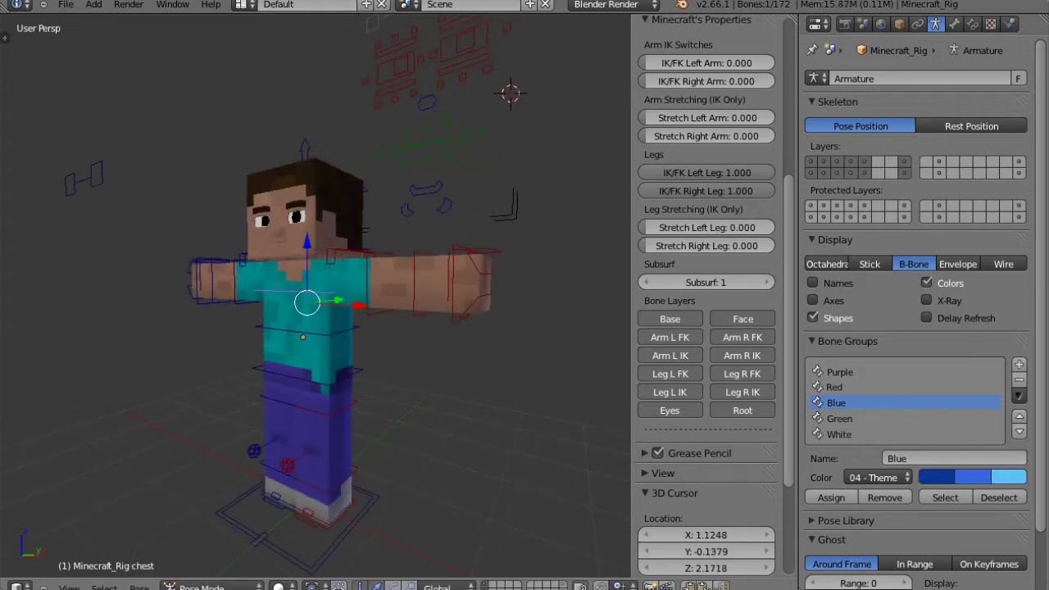
pyautogui.rightClick(84, 178)
pyautogui.press('g')
pyautogui.press('x')
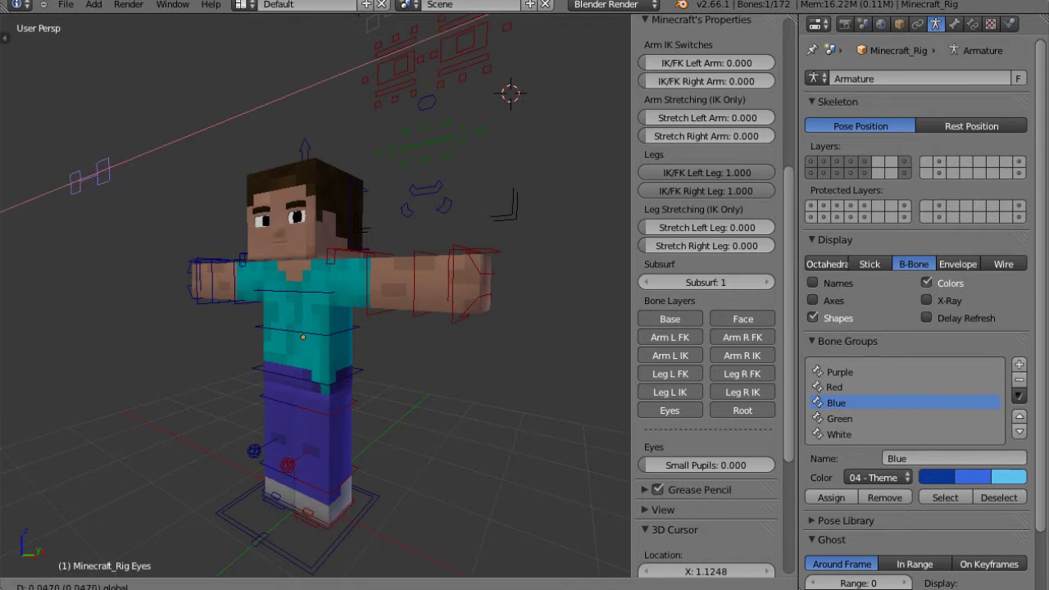
pyautogui.press('Escape')
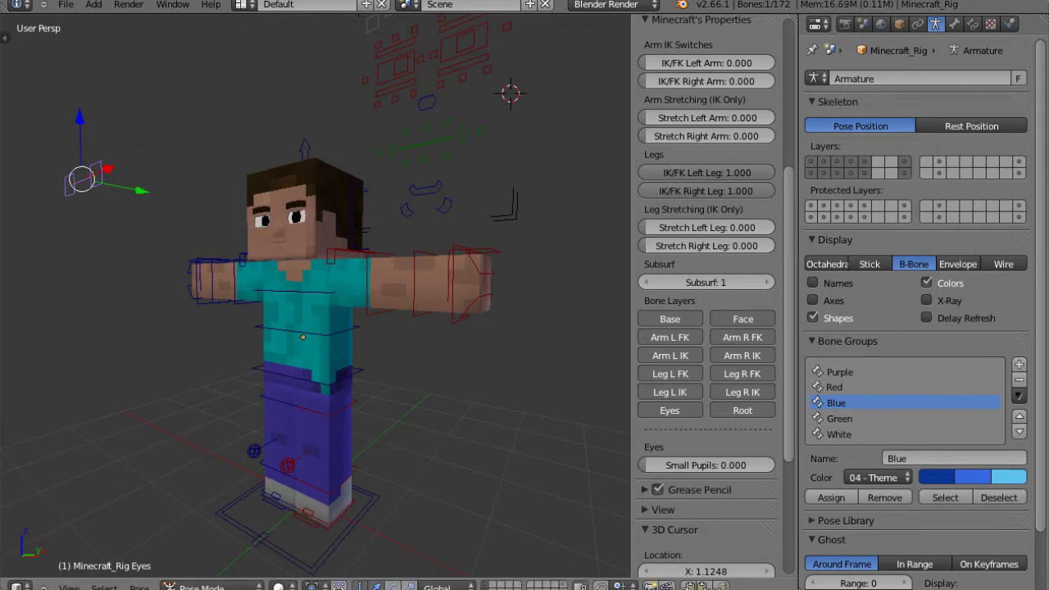
# Move the Eyes bone along the X axis toward the character's left and back again to shift the gaze
pyautogui.press('g')
pyautogui.press('x')
pyautogui.press('Return')
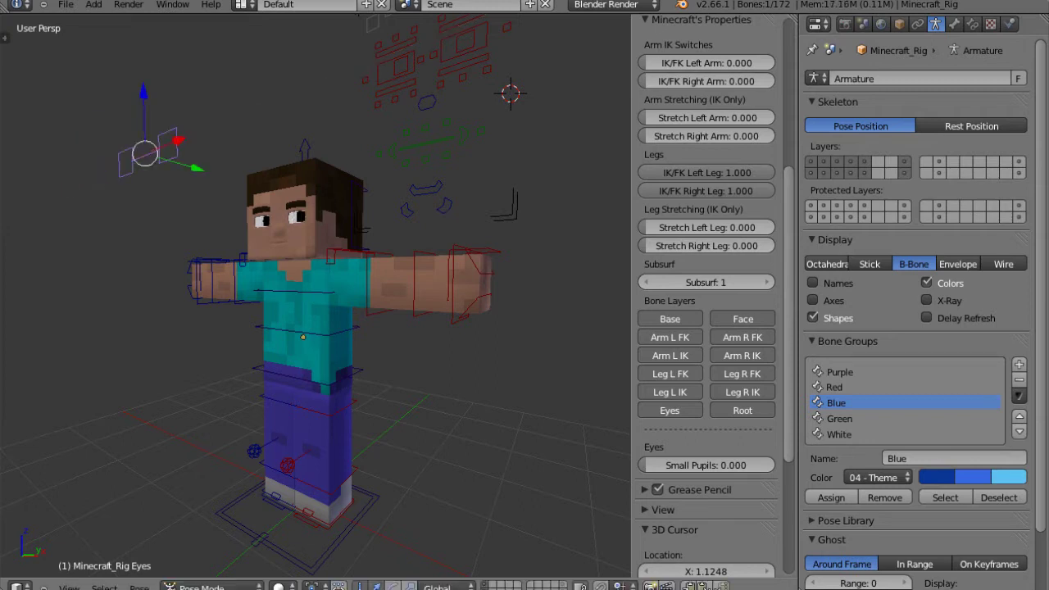
pyautogui.press('g')
pyautogui.press('x')
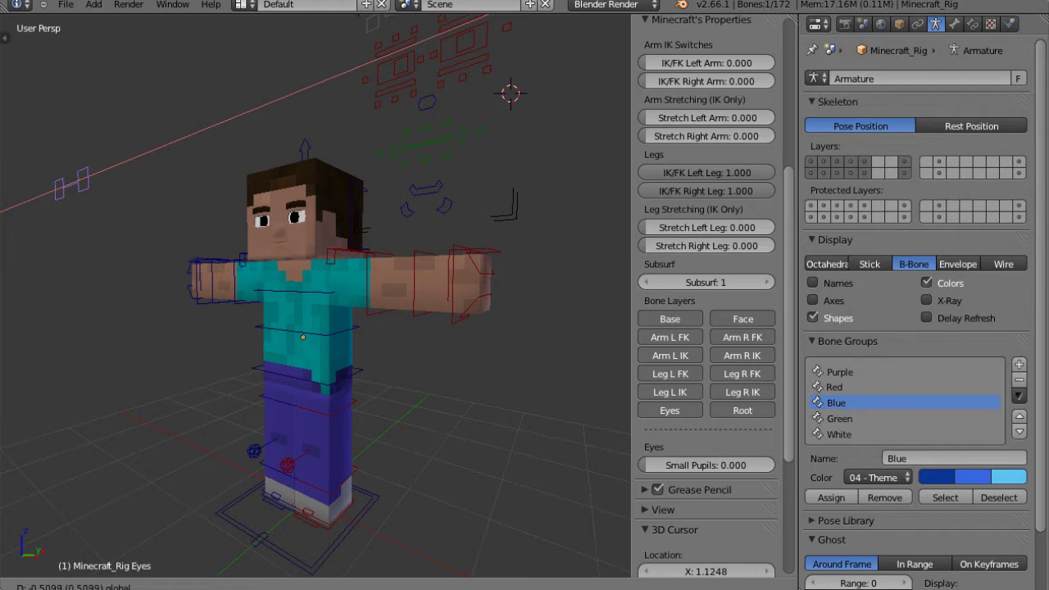
pyautogui.press('Return')
# Move pupil_ctrl.R and pupil_ctrl.L inward along the X axis so the eyes are crossed
pyautogui.moveTo(246, 279); pyautogui.dragTo(355, 267, button='middle')
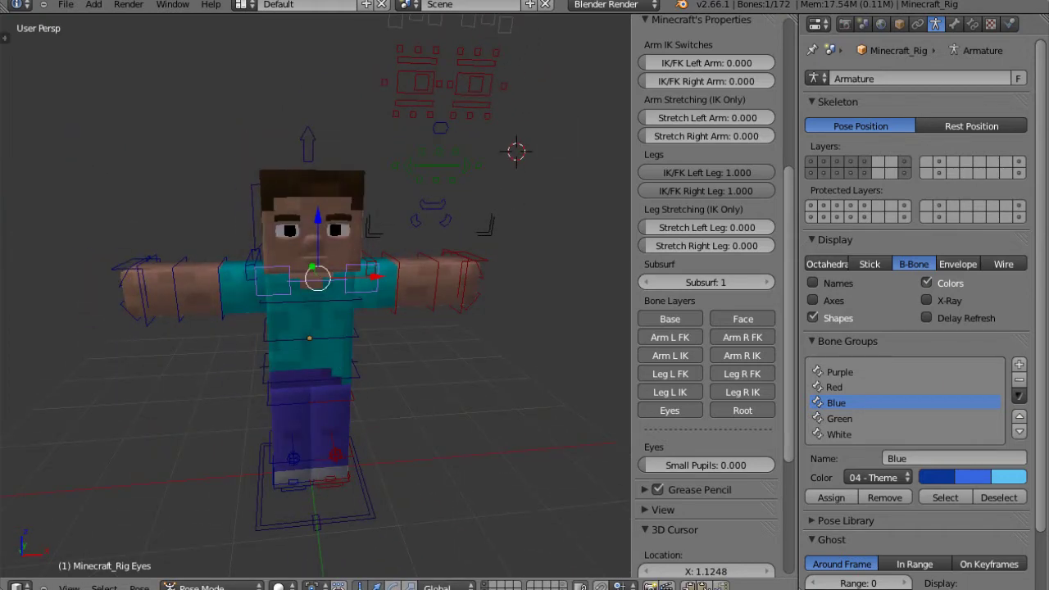
pyautogui.rightClick(422, 82)
pyautogui.press('g')
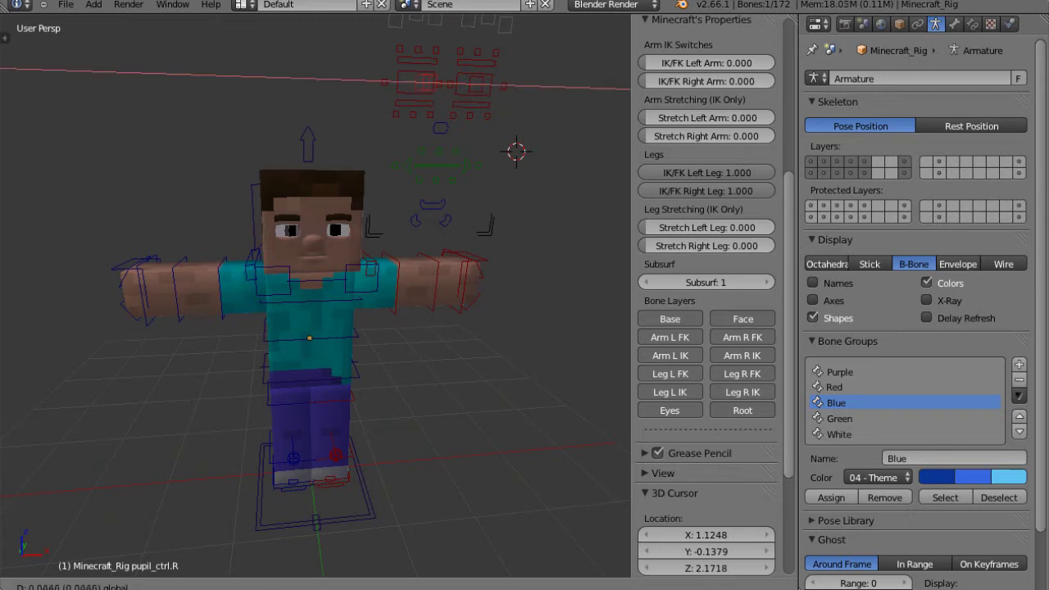
pyautogui.press('Return')
pyautogui.rightClick(476, 84)
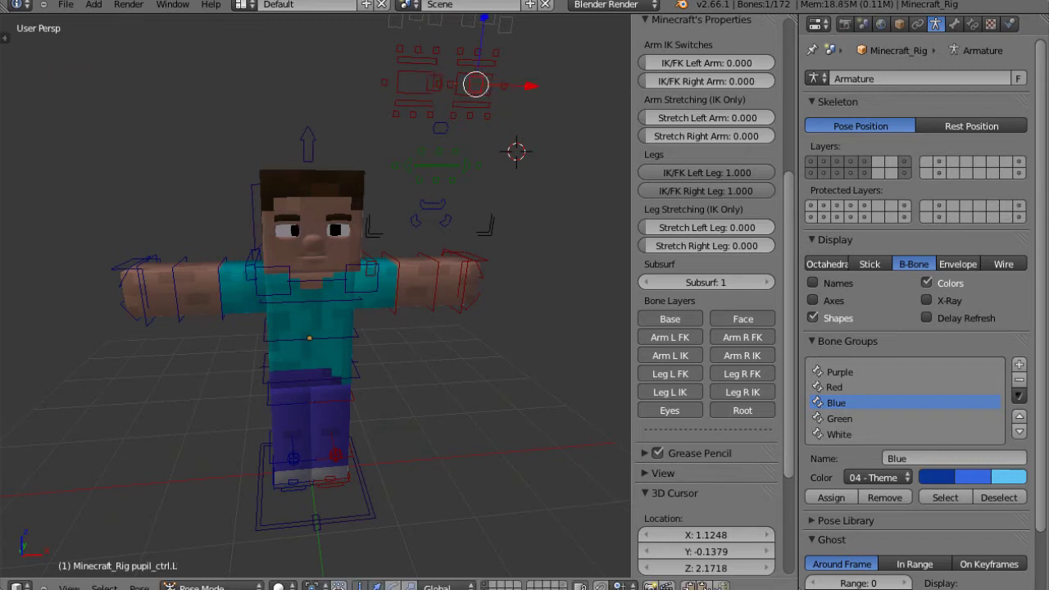
pyautogui.press('g')
pyautogui.press('x')
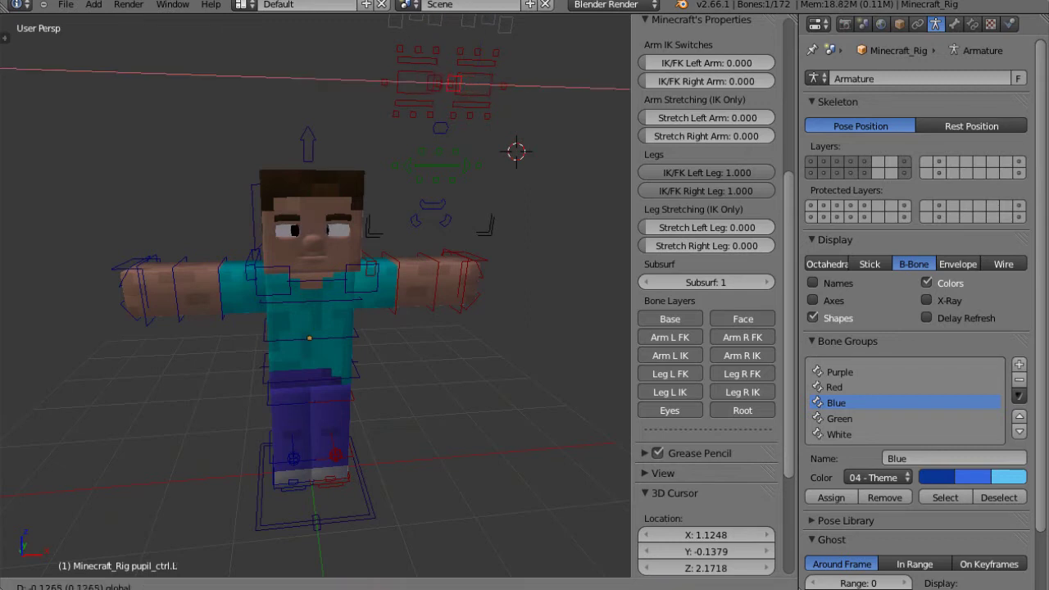
pyautogui.press('Return')
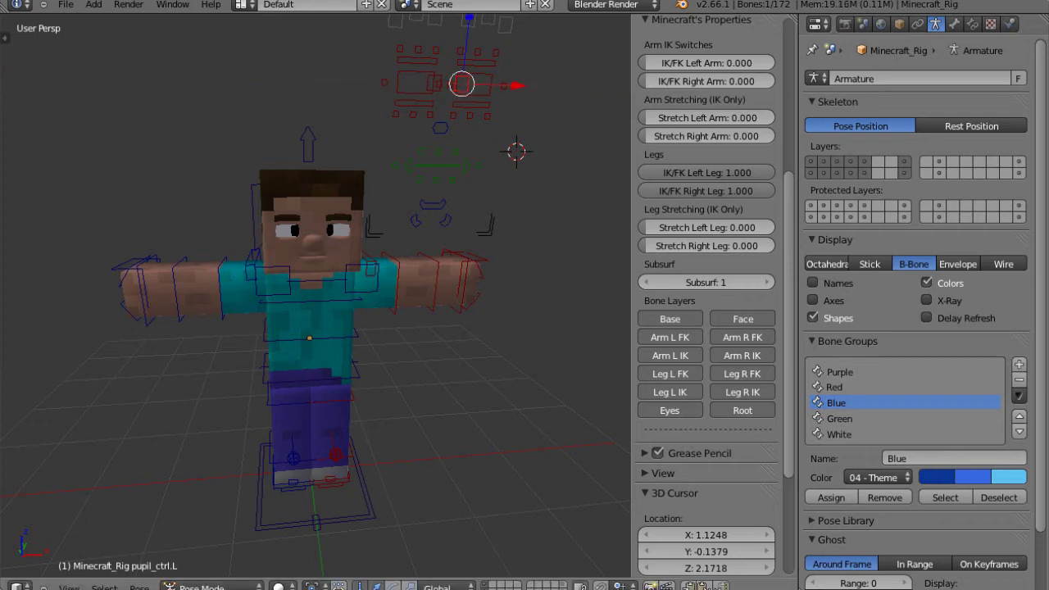
# Select the Eyes target bone and move it freely toward the character's right side
pyautogui.rightClick(371, 269)
pyautogui.moveTo(371, 275); pyautogui.dragTo(426, 282, button='middle')
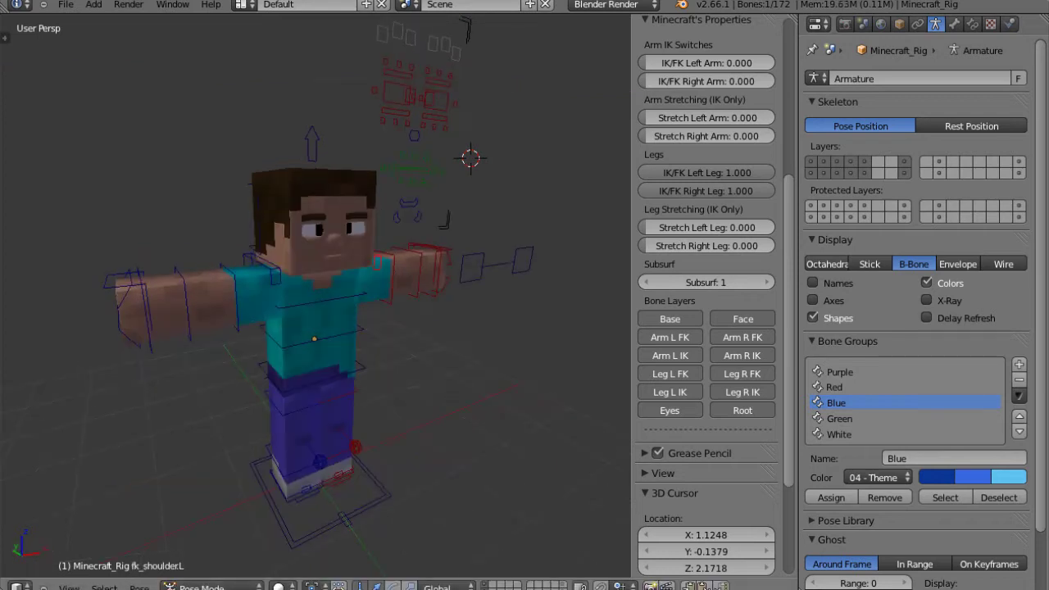
pyautogui.rightClick(495, 264)
pyautogui.press('g')
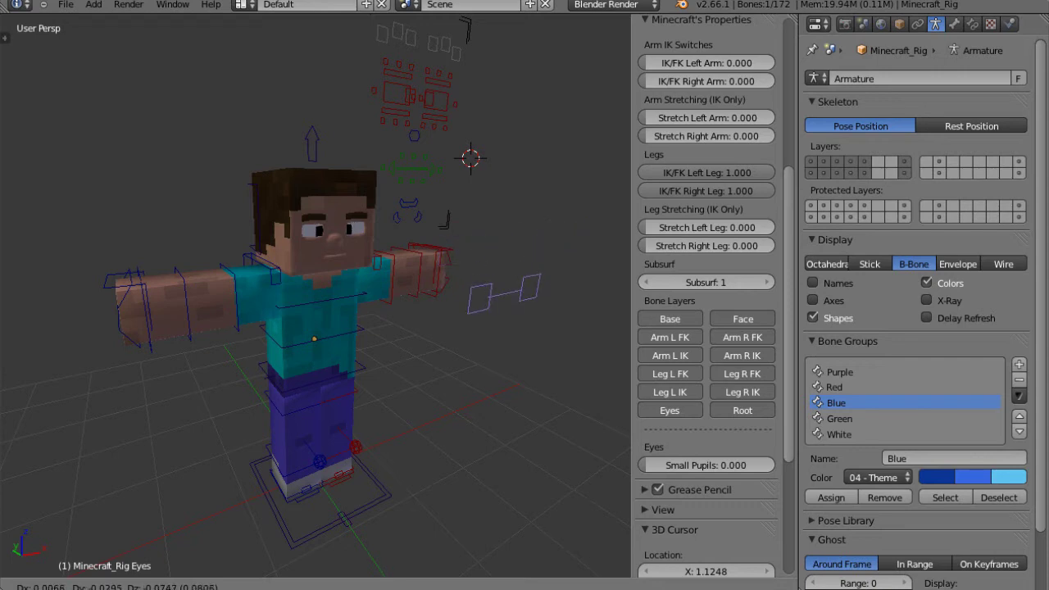
pyautogui.click(494, 254)
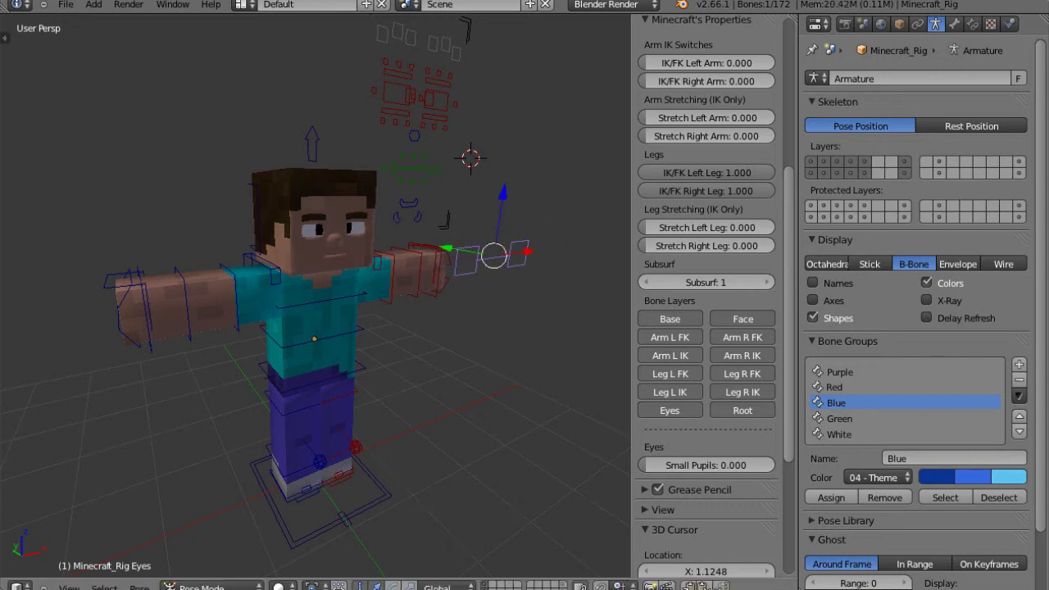
# Select the eyelid controls eyelid_corner_right.L, eyelid_top.R, eyelid_bottom.R and eyelid3_top.R one after another to see what each is
pyautogui.scroll(-1, 316, 296)
pyautogui.moveTo(492, 262); pyautogui.dragTo(401, 268, button='middle')
pyautogui.scroll(1, 402, 269)
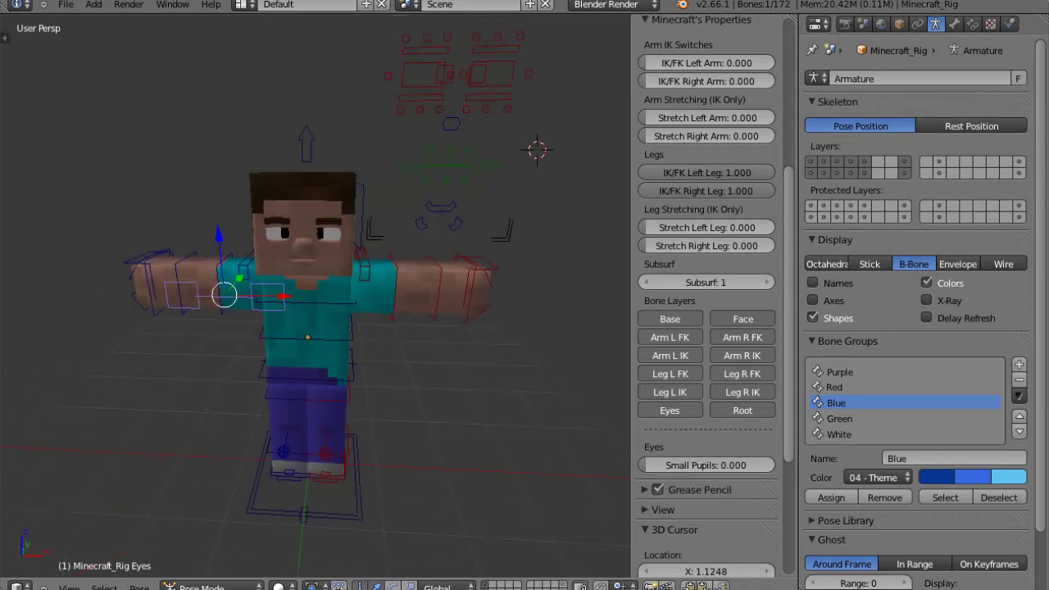
pyautogui.rightClick(464, 75)
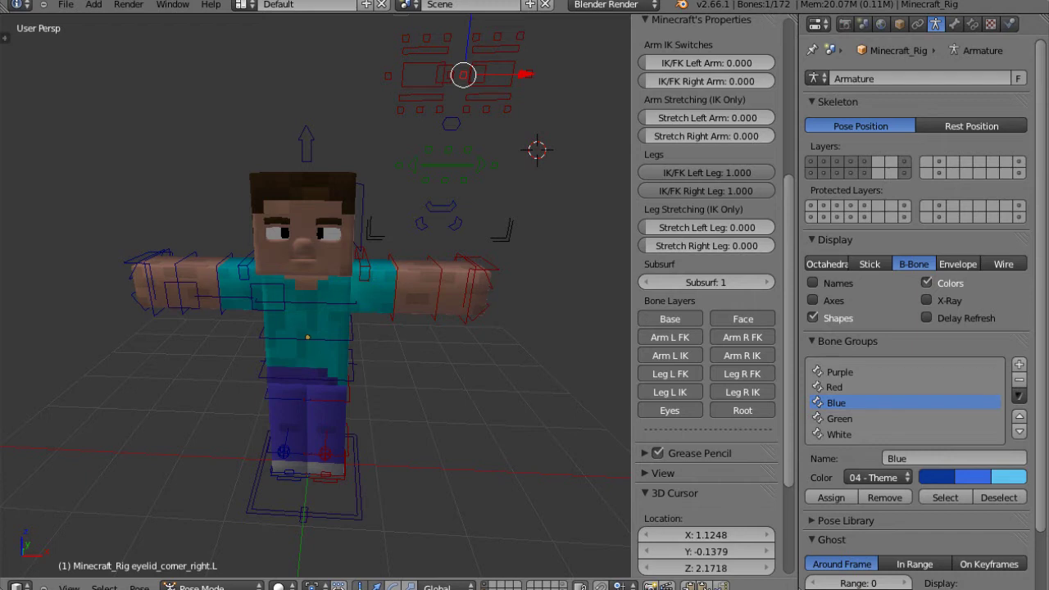
pyautogui.rightClick(425, 49)
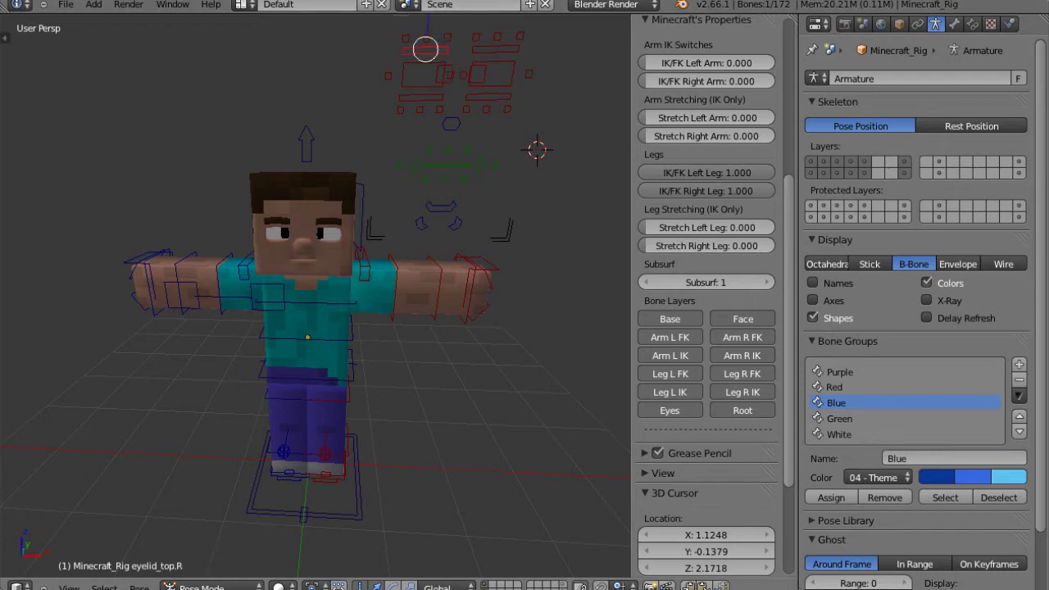
pyautogui.rightClick(420, 99)
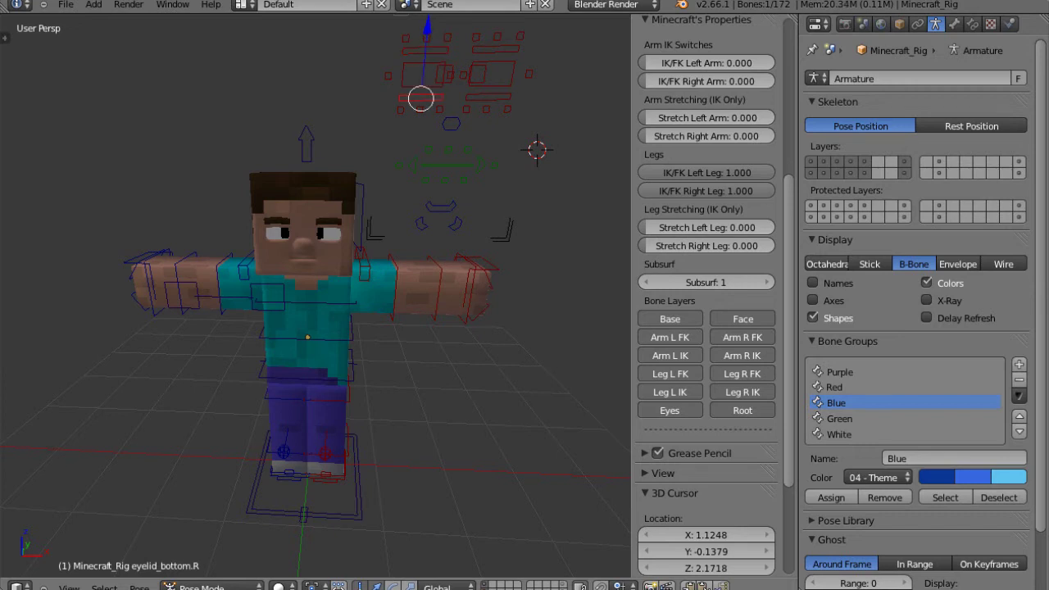
pyautogui.rightClick(406, 38)
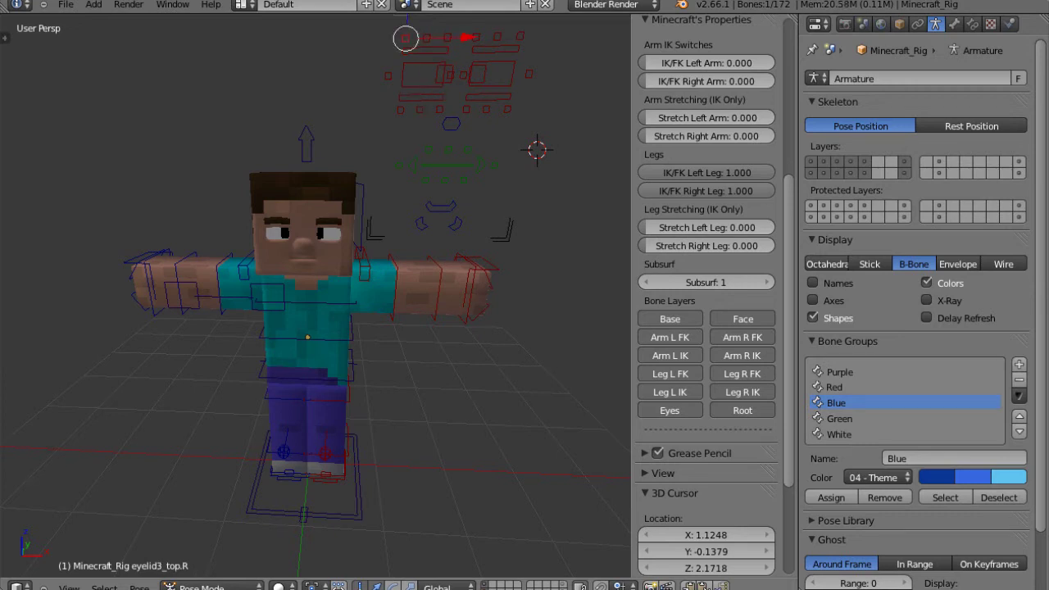
# Lower the eyelid3_top.R, eyelid2_top.R and eyelid1_top.R bones one by one along the Z axis to close the character's right eye
pyautogui.press('g')
pyautogui.press('z')
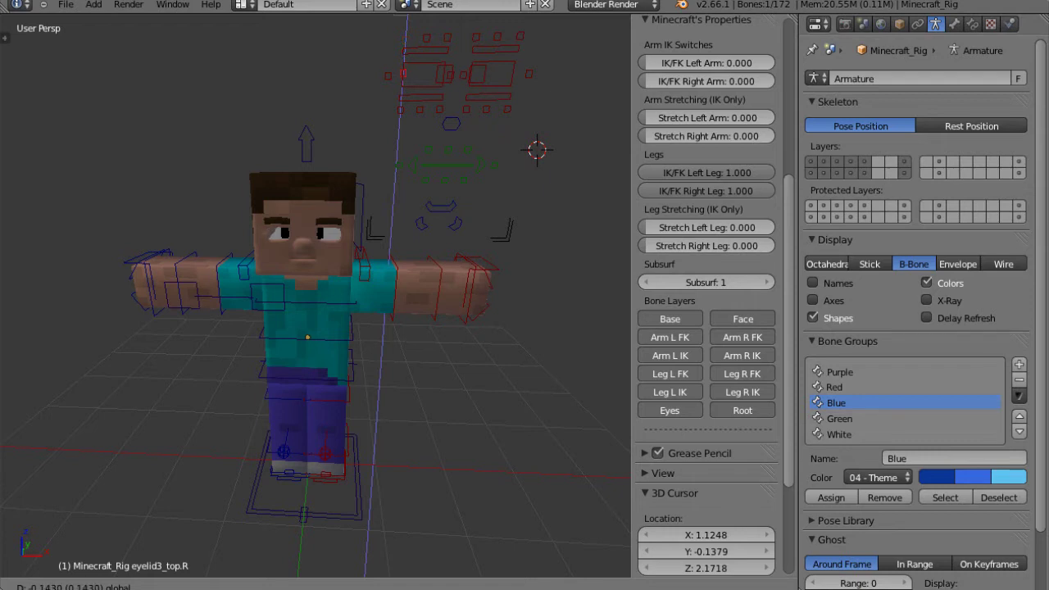
pyautogui.press('Return')
pyautogui.rightClick(426, 38)
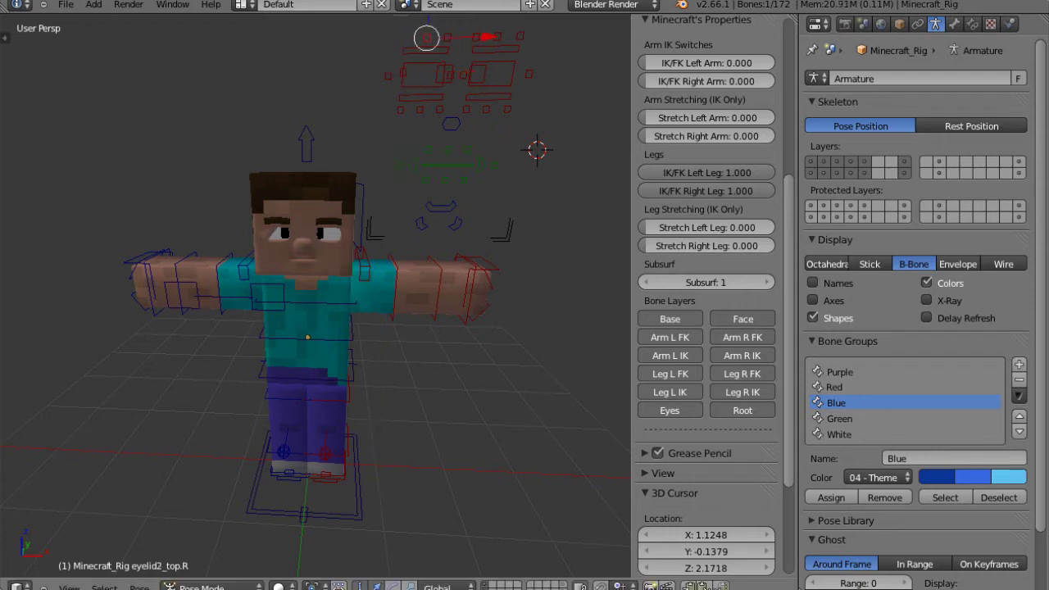
pyautogui.press('g')
pyautogui.press('z')
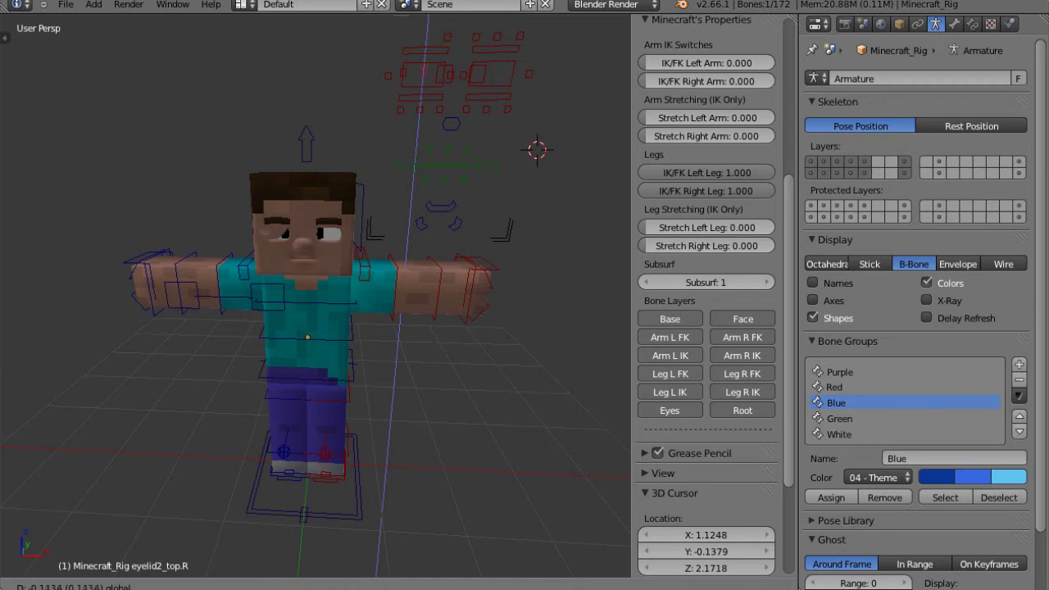
pyautogui.press('Return')
pyautogui.rightClick(446, 38)
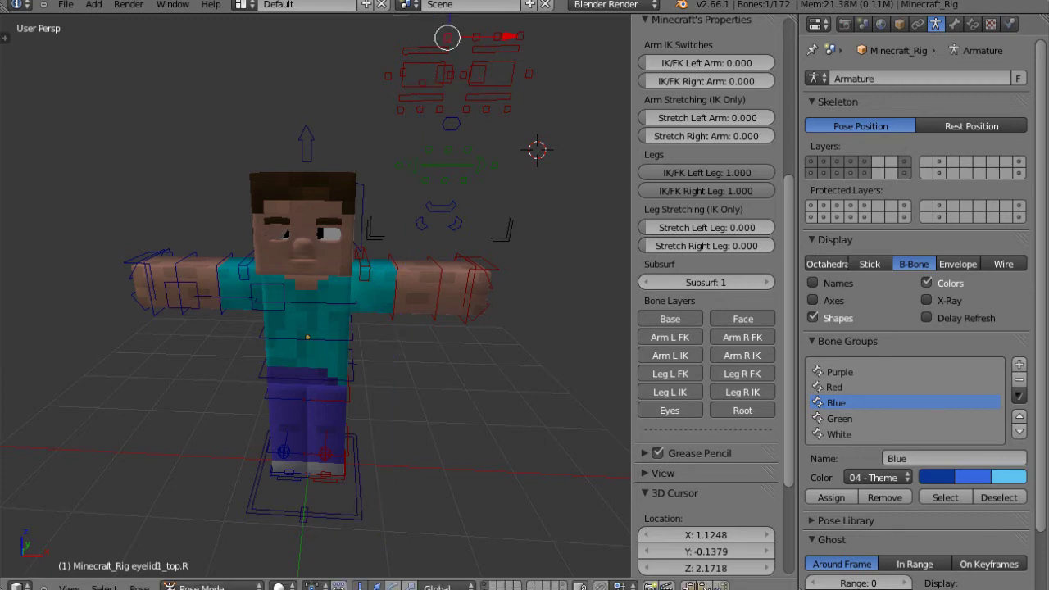
pyautogui.press('g')
pyautogui.press('z')
pyautogui.press('Return')
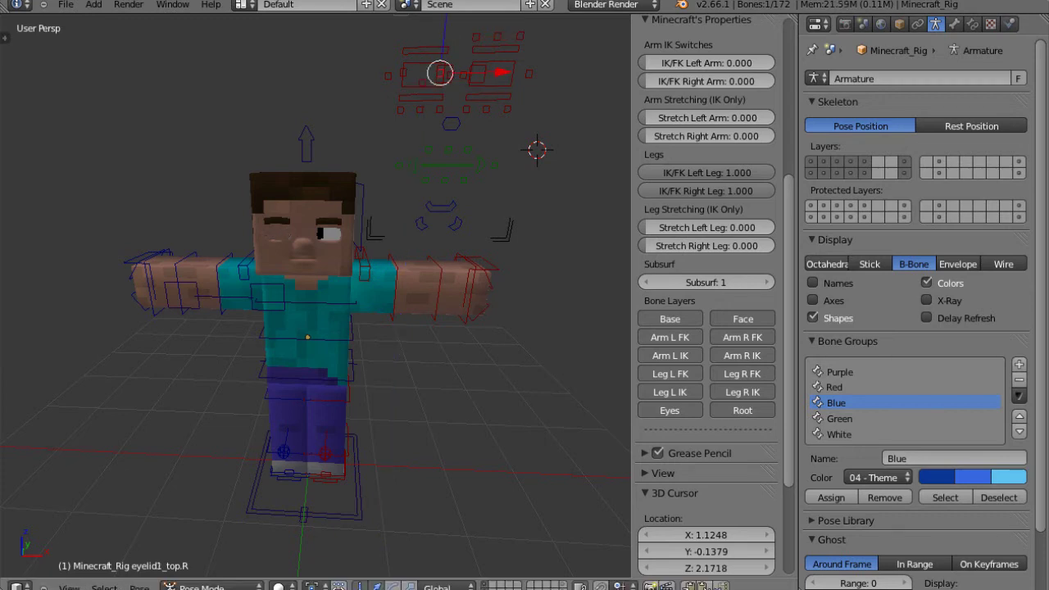
# Undo the moves of the three upper eyelid bones on the right eye
pyautogui.hotkey('ctrl', 'z')
pyautogui.hotkey('ctrl', 'z')
pyautogui.hotkey('ctrl', 'z')
pyautogui.hotkey('ctrl', 'z')
pyautogui.hotkey('ctrl', 'z')
pyautogui.hotkey('ctrl', 'z')
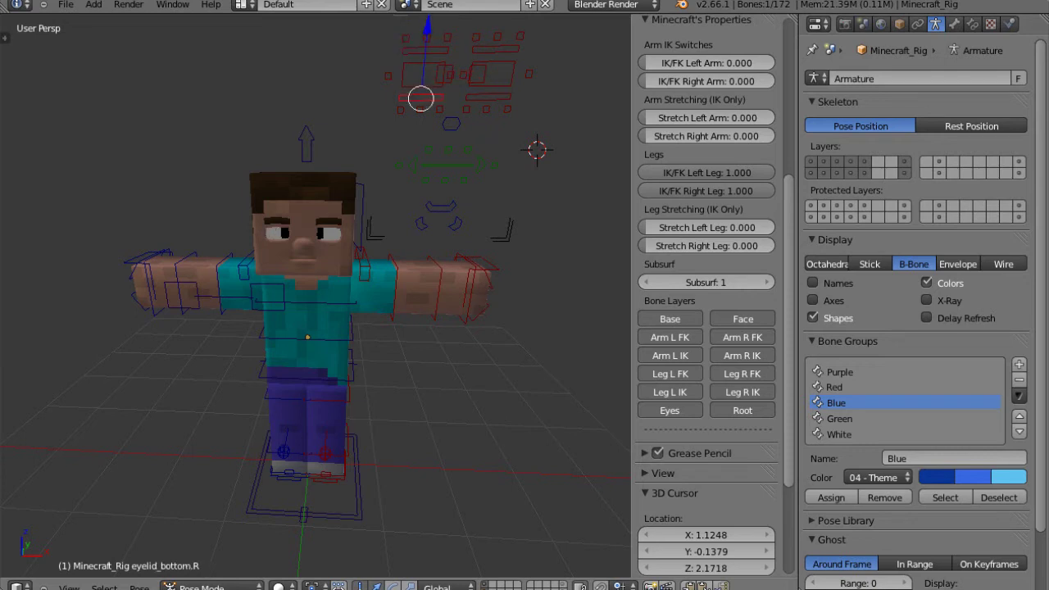
# Select the eyelid_top.R bone and raise it slightly along the Z axis
pyautogui.rightClick(425, 49)
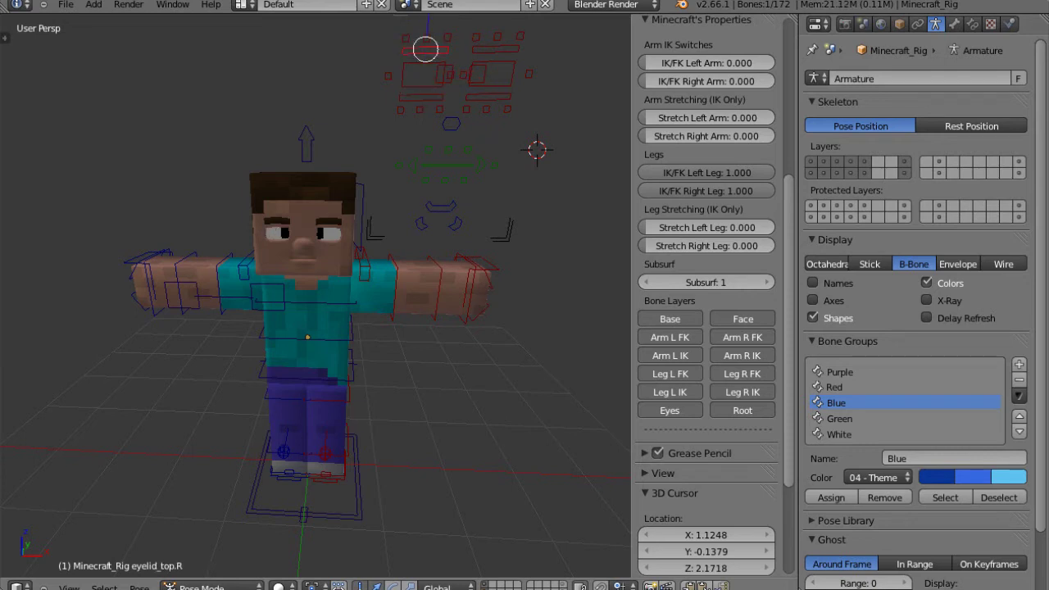
pyautogui.press('g')
pyautogui.press('z')
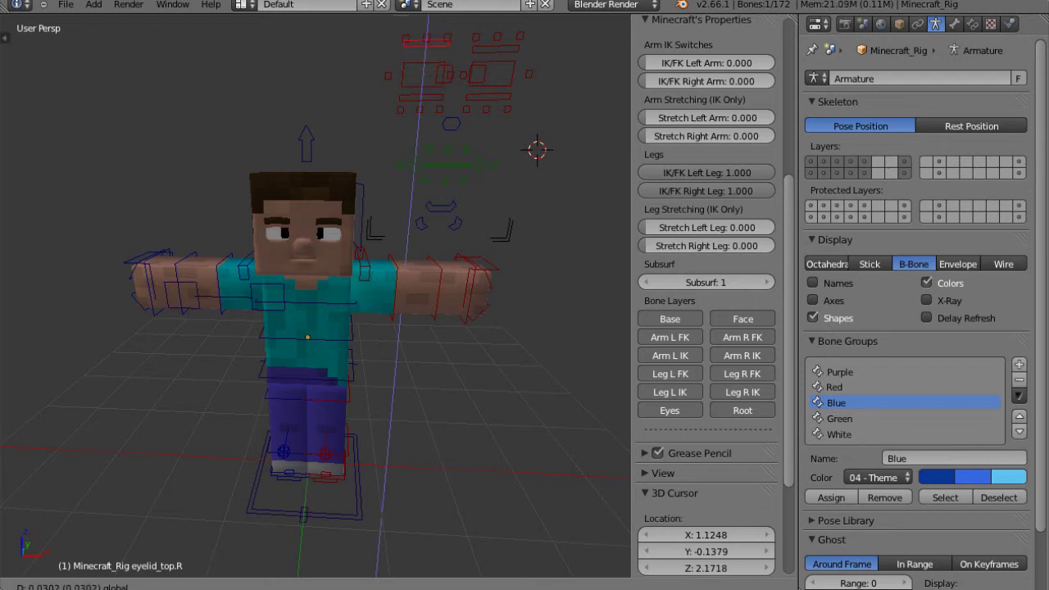
pyautogui.click(423, 41)
pyautogui.click(251, 128)
pyautogui.moveTo(251, 128)
pyautogui.mouseDown(button='middle')
pyautogui.moveTo(252, 105)
pyautogui.moveTo(258, 126)
pyautogui.mouseUp(button='middle')
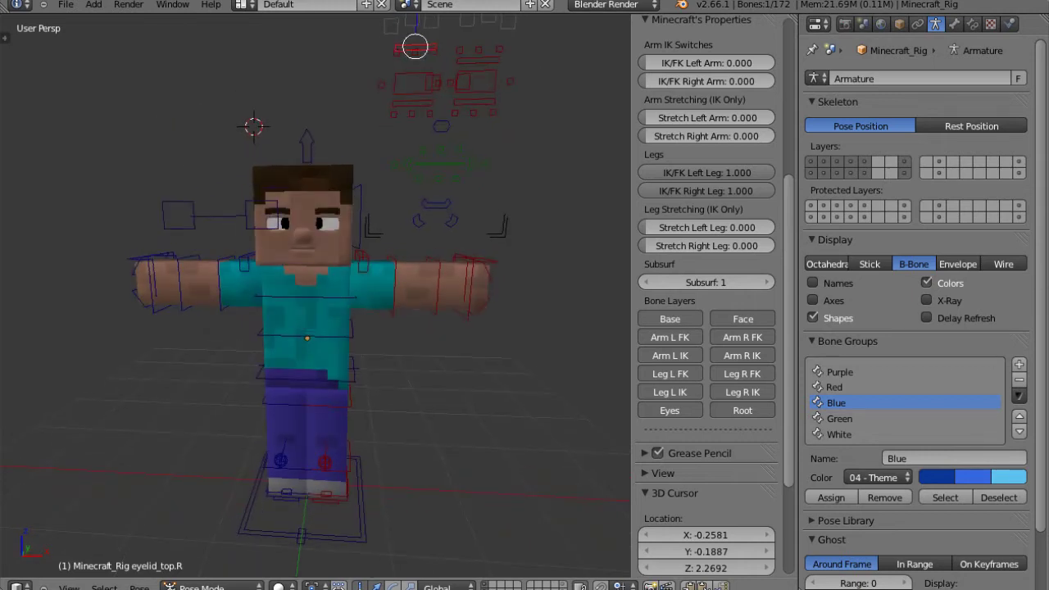
# Select the nose control bone and try rotating it freely
pyautogui.rightClick(441, 125)
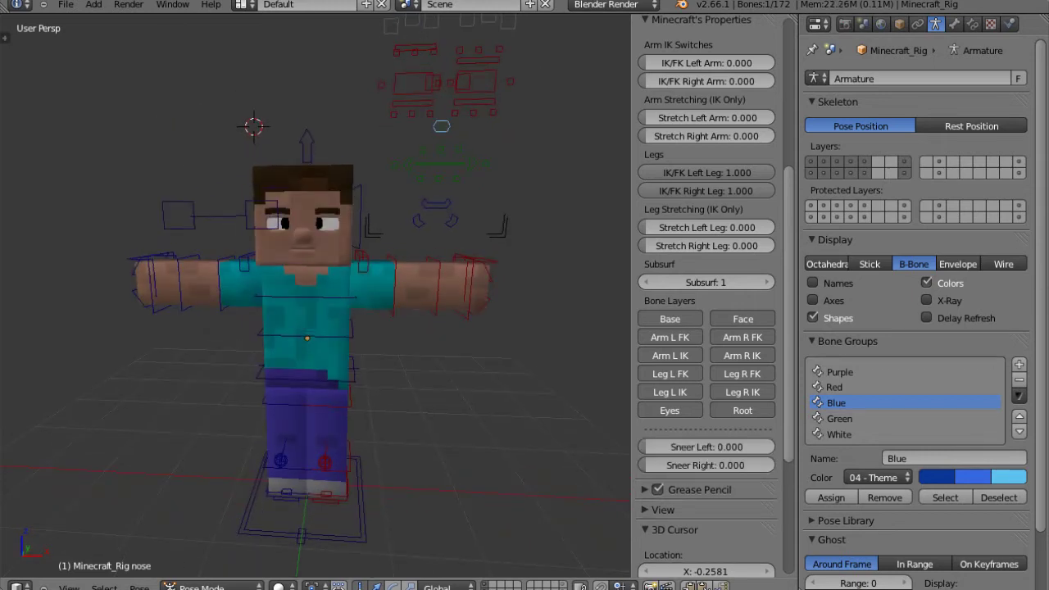
pyautogui.click(441, 126)
pyautogui.press('r')
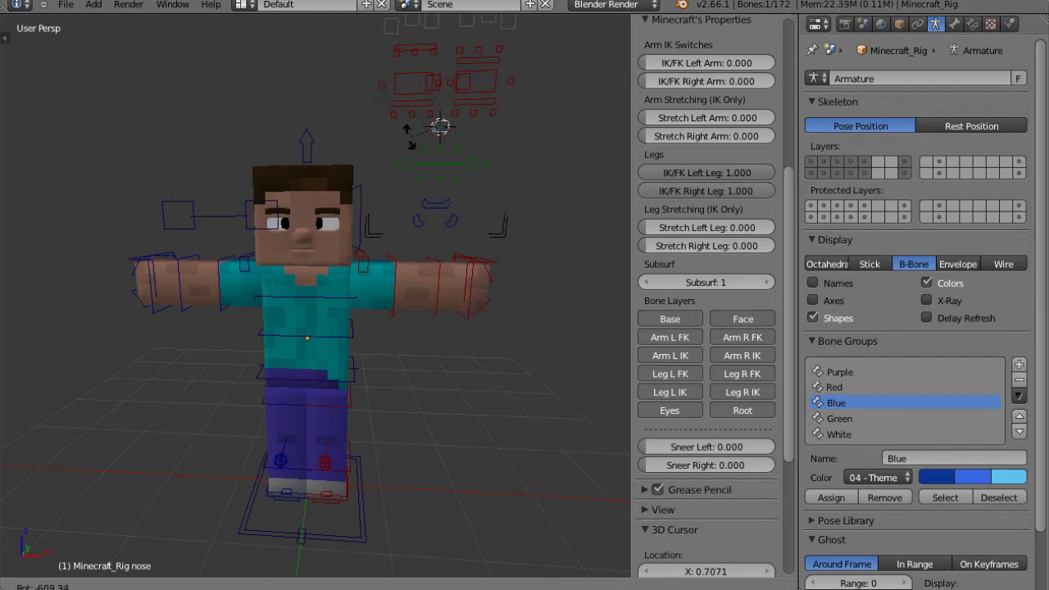
pyautogui.rightClick(417, 138)
# Select the mouth bone and move it about 0.4 units down along the Z axis
pyautogui.rightClick(440, 163)
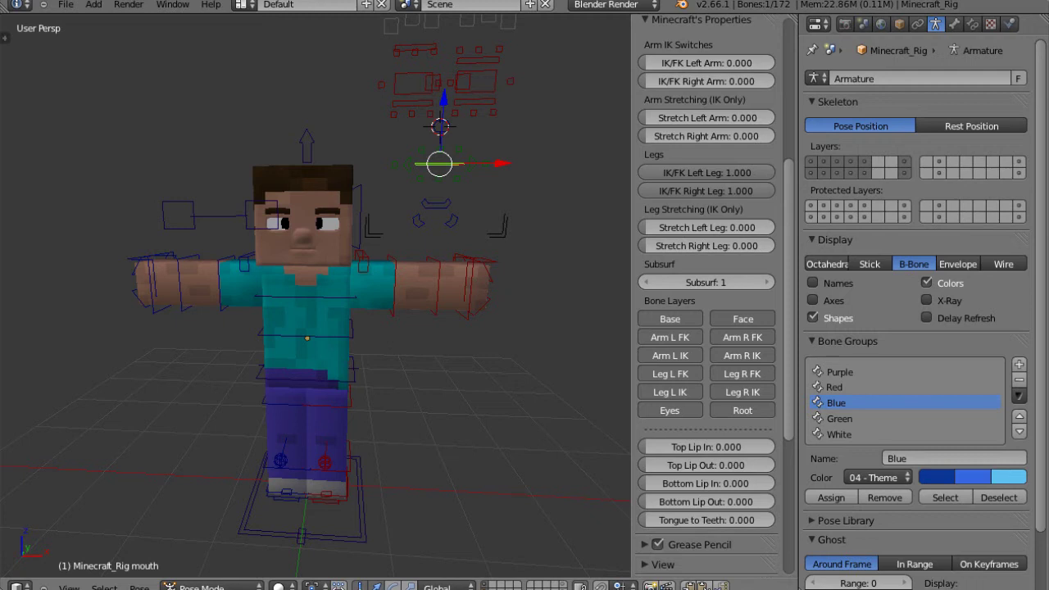
pyautogui.moveTo(444, 99)
pyautogui.mouseDown()
pyautogui.moveTo(442, 114)
pyautogui.moveTo(443, 93)
pyautogui.mouseUp()
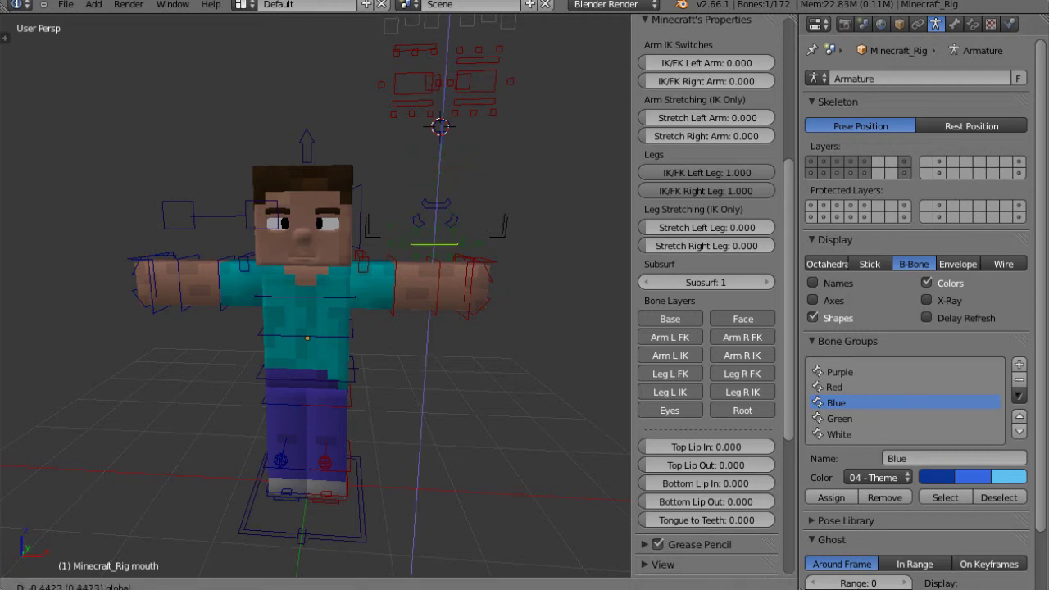
pyautogui.press('Return')
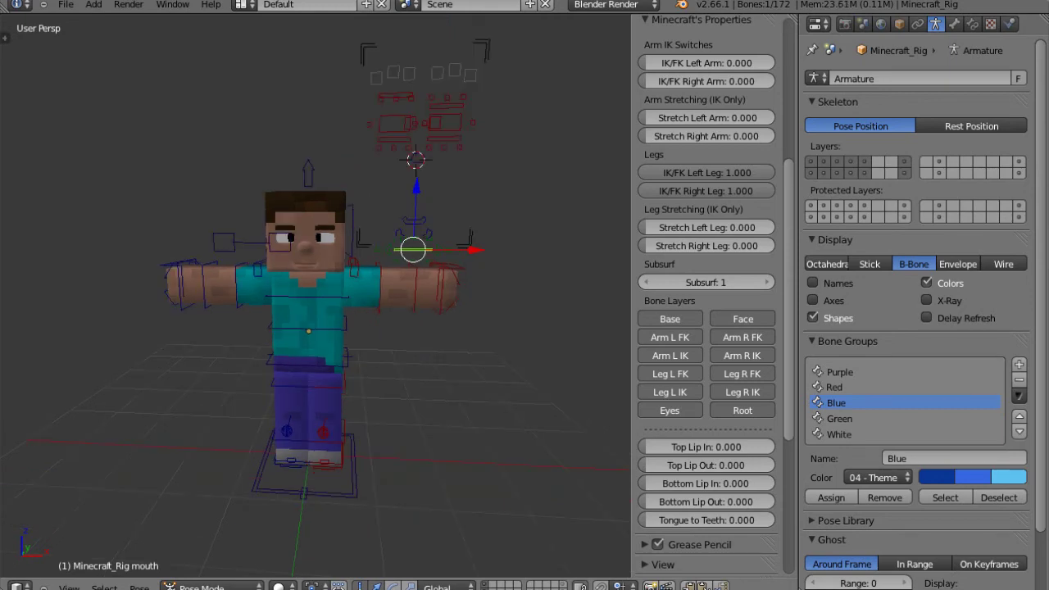
pyautogui.scroll(3, 316, 295)
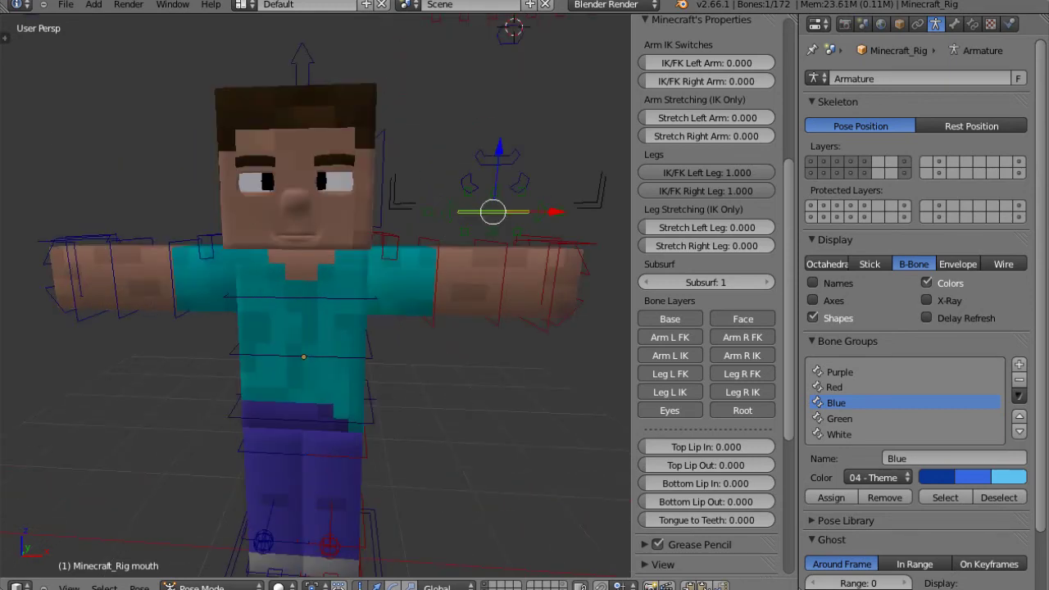
pyautogui.scroll(2, 315, 295)
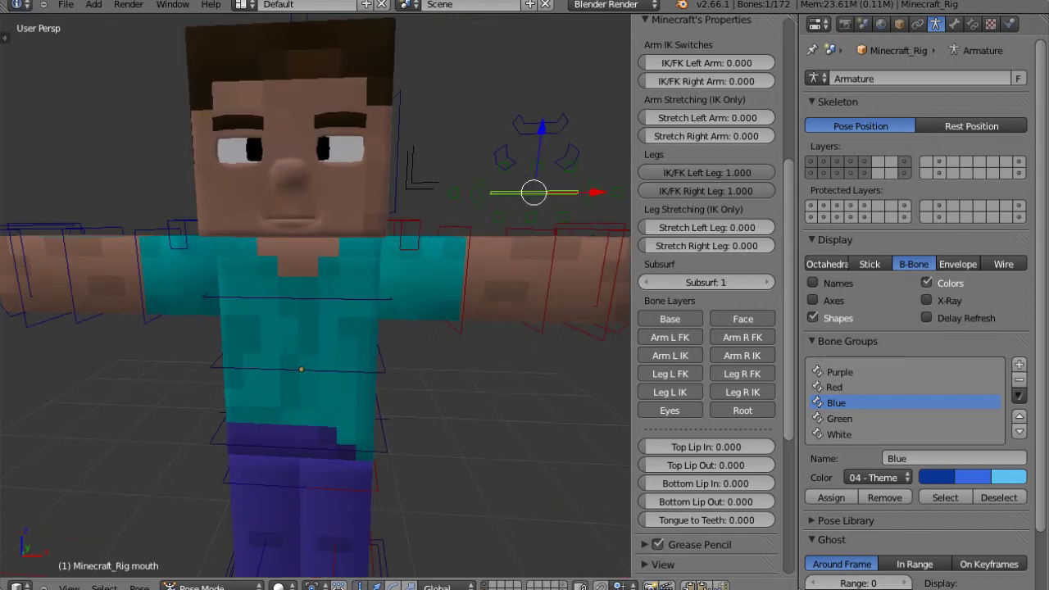
# Select lipcorner.R and lipcorner.L together and lower them slightly along the Z axis to turn the mouth corners down
pyautogui.rightClick(480, 193)
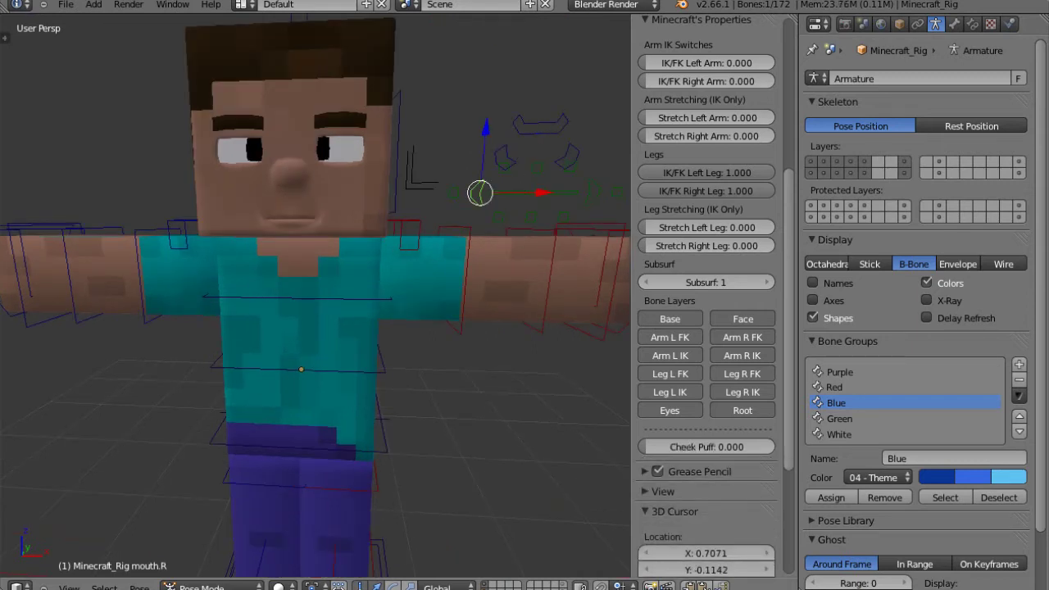
pyautogui.rightClick(453, 193)
pyautogui.scroll(-1, 453, 193)
pyautogui.scroll(-2, 315, 295)
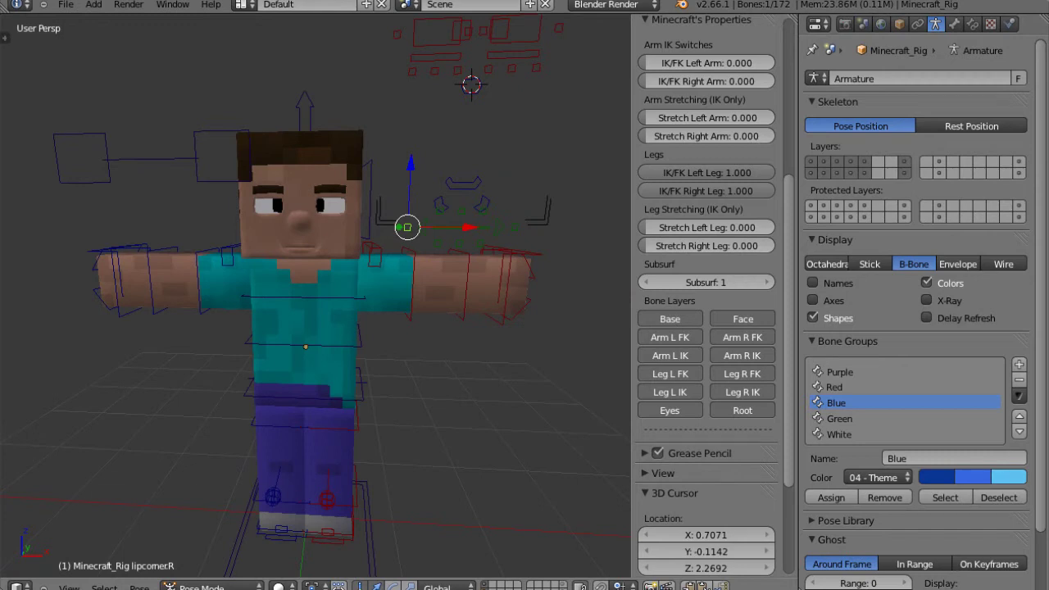
pyautogui.keyDown('shift'); pyautogui.rightClick(514, 227); pyautogui.keyUp('shift')
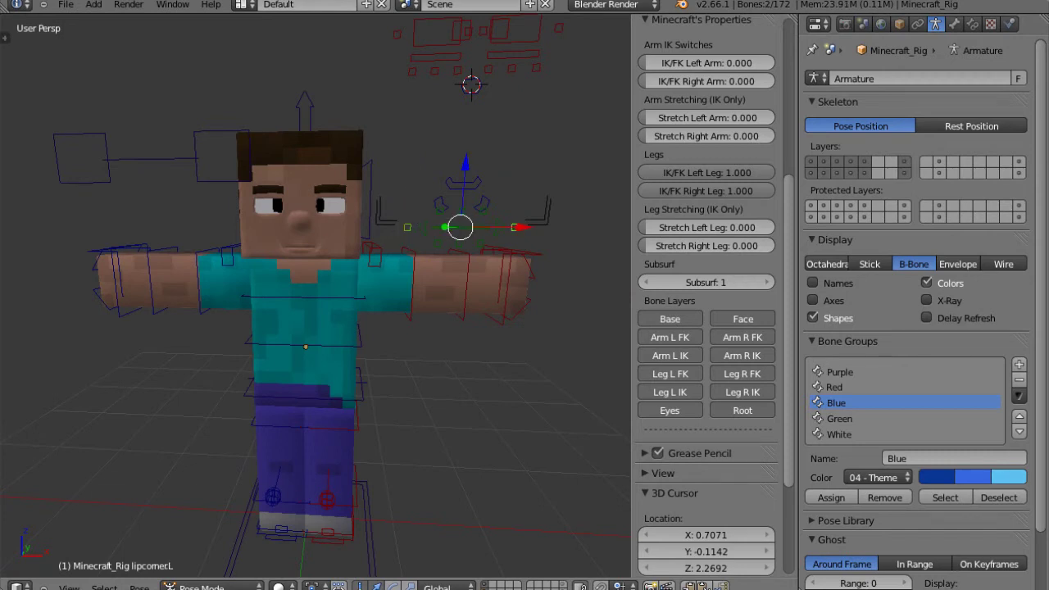
pyautogui.moveTo(465, 162); pyautogui.dragTo(464, 172)
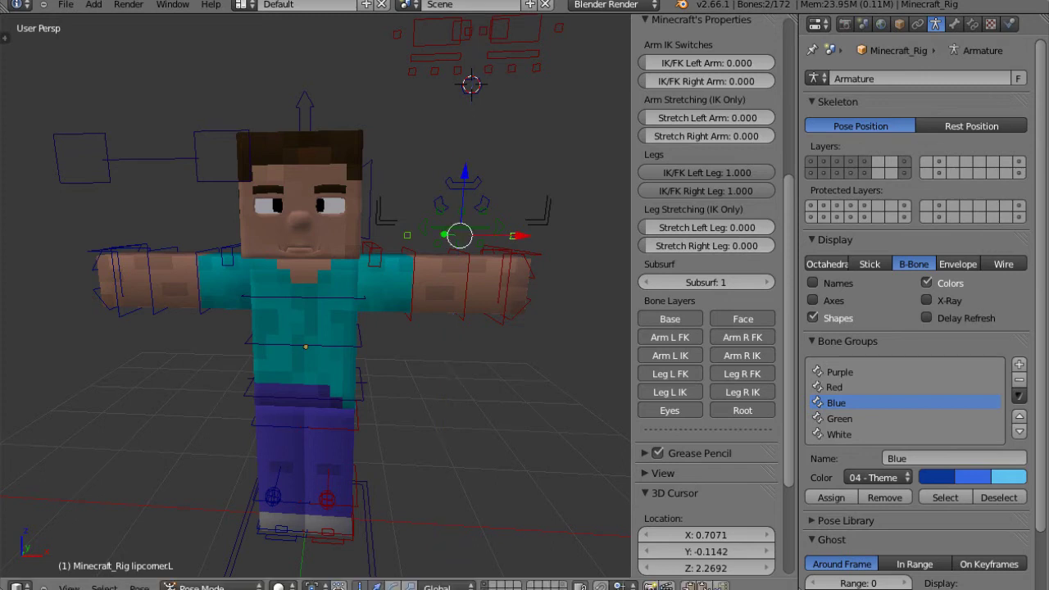
pyautogui.click(391, 306)
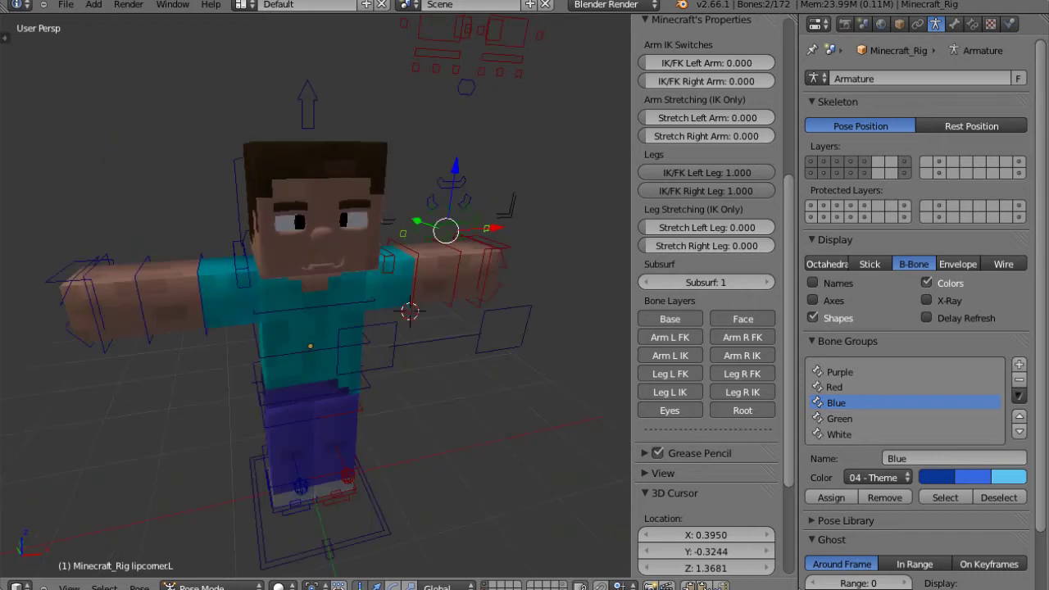
# Select the eyebrow control bones one after another, including brow3.R and brow2.L, to see what each is
pyautogui.scroll(-3, 316, 303)
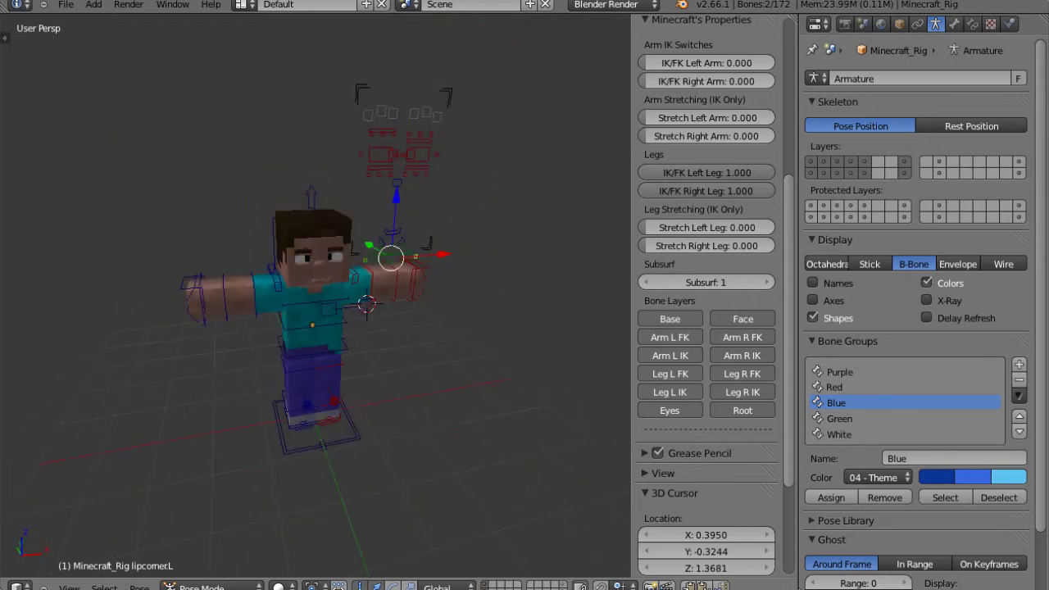
pyautogui.rightClick(368, 115)
pyautogui.rightClick(381, 110)
pyautogui.rightClick(393, 113)
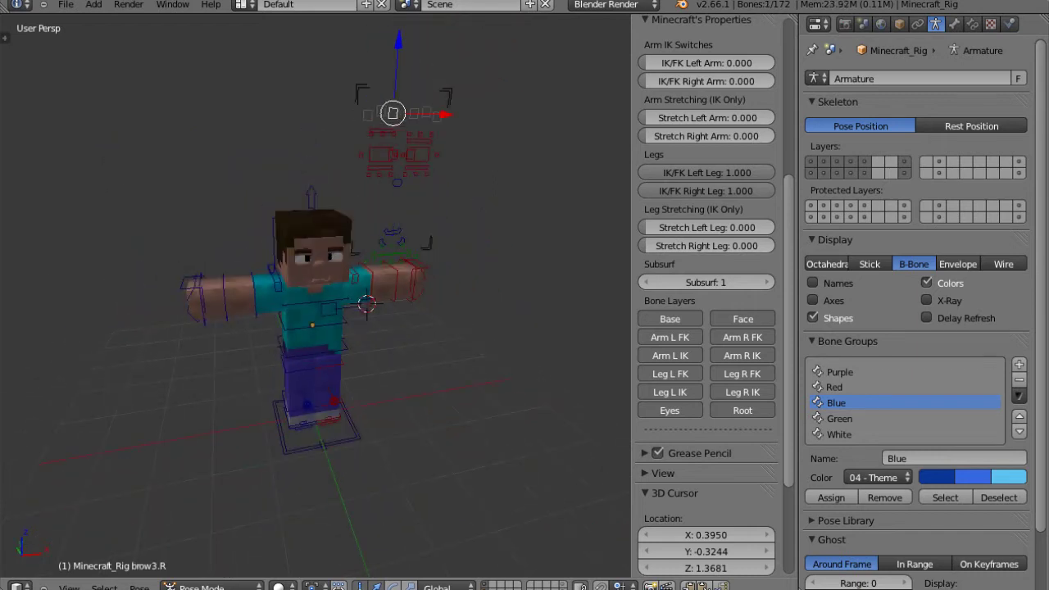
pyautogui.rightClick(425, 114)
pyautogui.scroll(2, 316, 303)
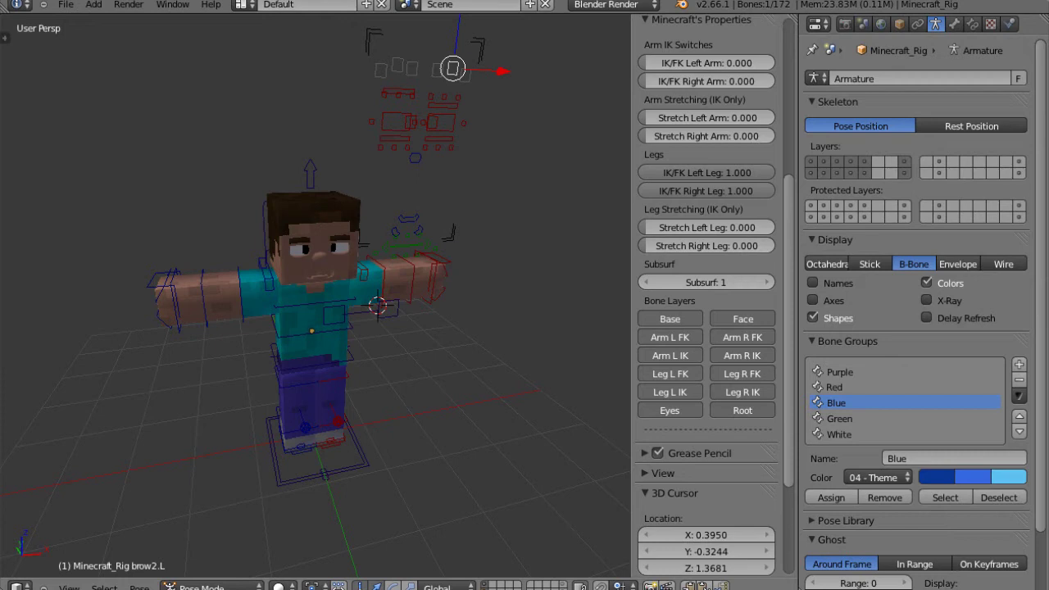
# Move the face_rig bone up along the Z axis and sideways along the X axis, away from the character's head
pyautogui.rightClick(480, 47)
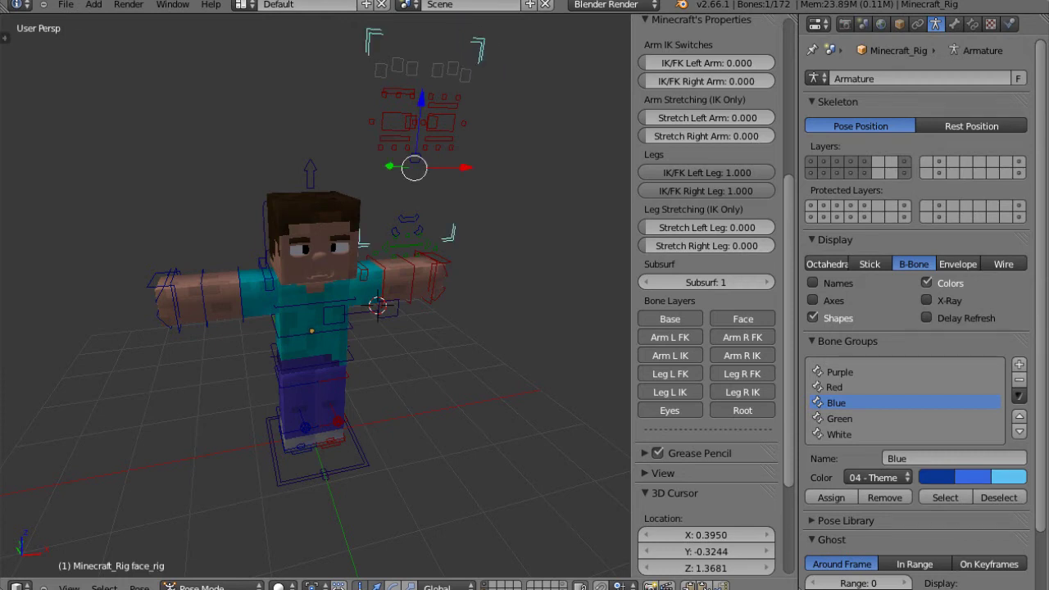
pyautogui.click(479, 43)
pyautogui.moveTo(410, 270); pyautogui.dragTo(323, 282, button='middle')
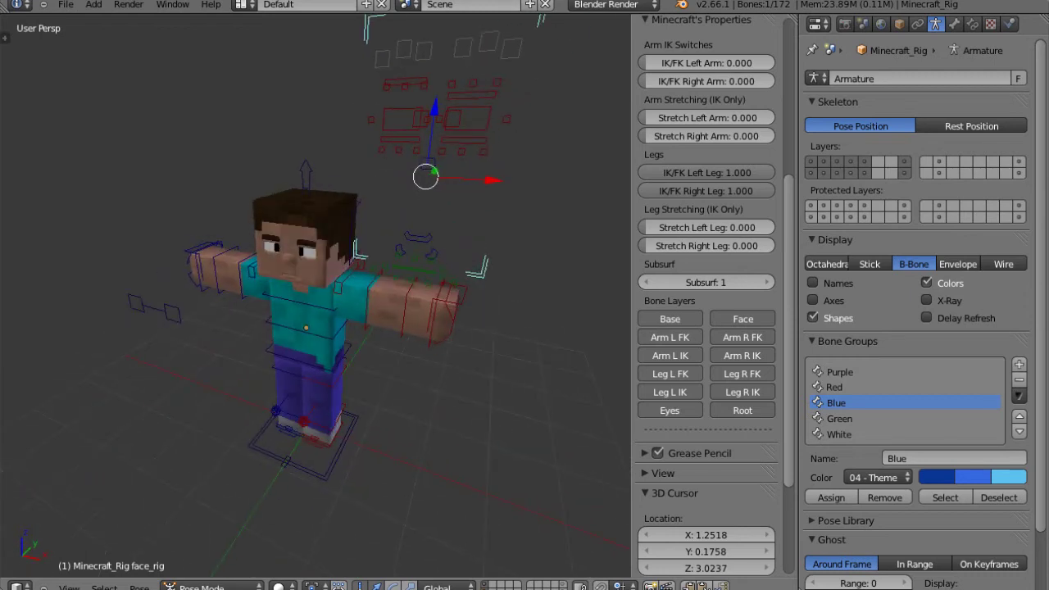
pyautogui.moveTo(434, 108); pyautogui.dragTo(445, 33)
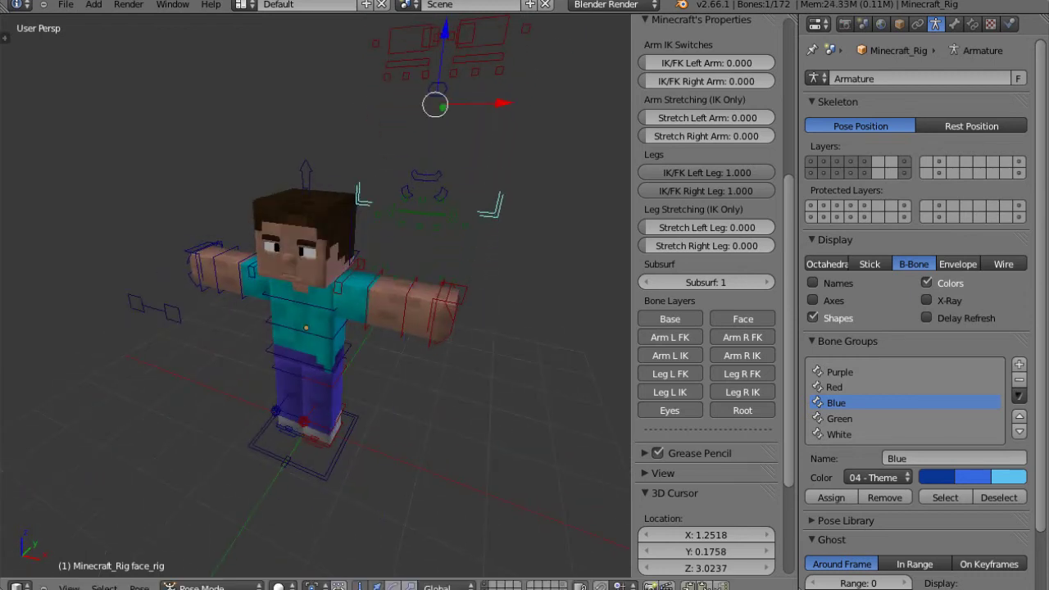
pyautogui.scroll(-2, 328, 271)
pyautogui.moveTo(451, 184); pyautogui.dragTo(549, 189)
pyautogui.scroll(-1, 549, 189)
pyautogui.scroll(-1, 549, 189)
pyautogui.scroll(1, 549, 190)
pyautogui.scroll(6, 316, 295)
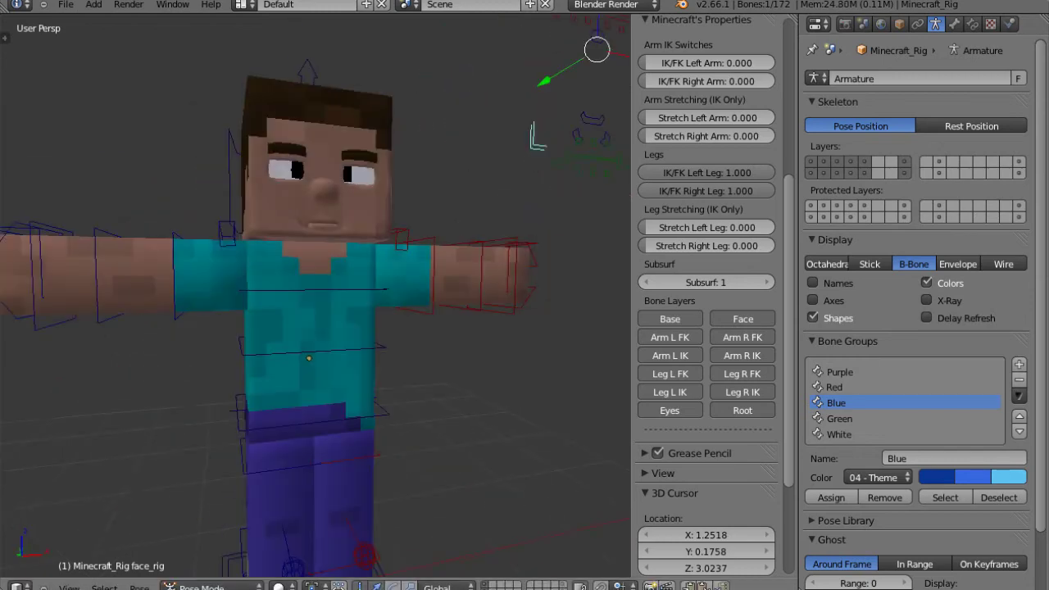
# Rotate the fk_shoulder.L bone by about 33 degrees to lower the character's left arm
pyautogui.rightClick(401, 248)
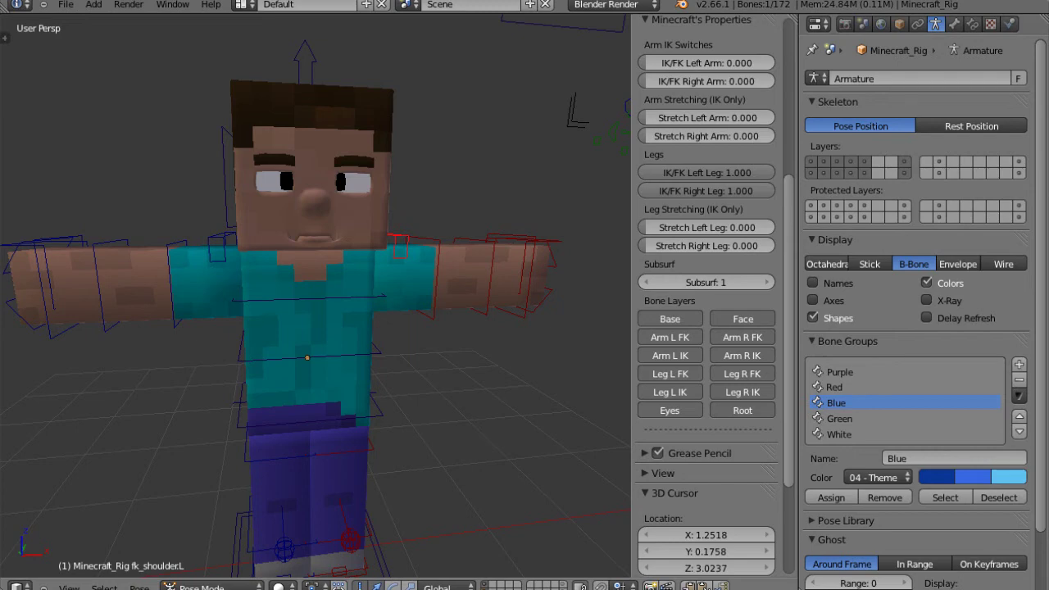
pyautogui.press('r')
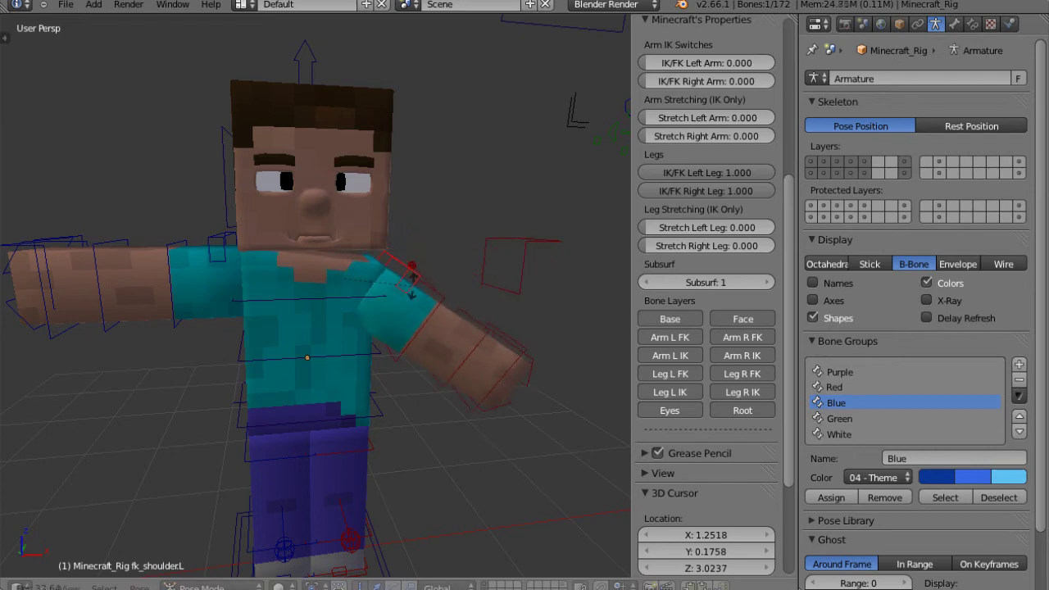
pyautogui.click(411, 282)
# Select the Head mesh object and tilt it downward with a free trackball rotation
pyautogui.rightClick(361, 222)
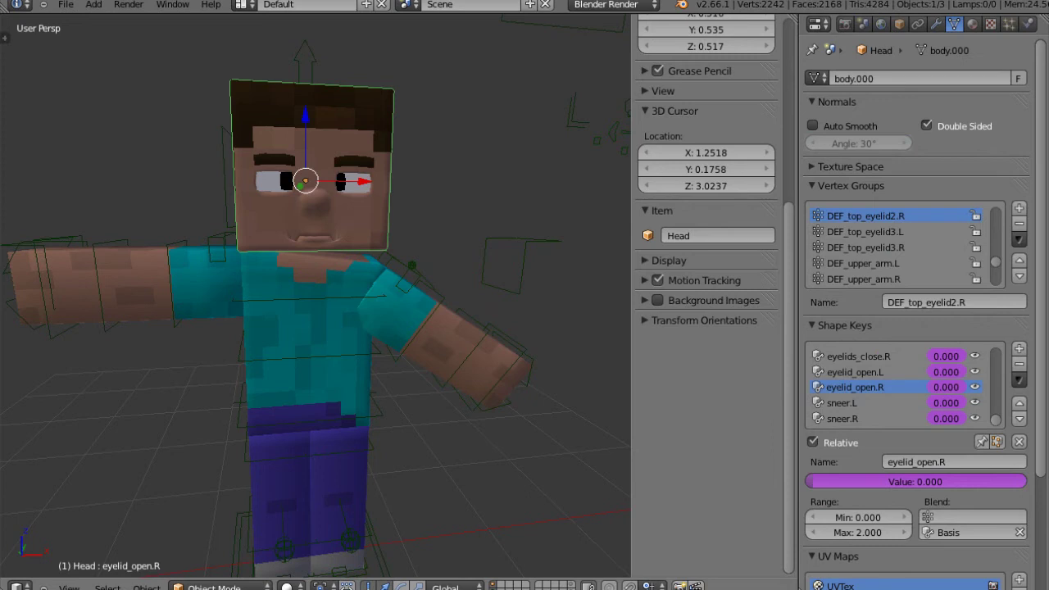
pyautogui.press('r')
pyautogui.press('r')
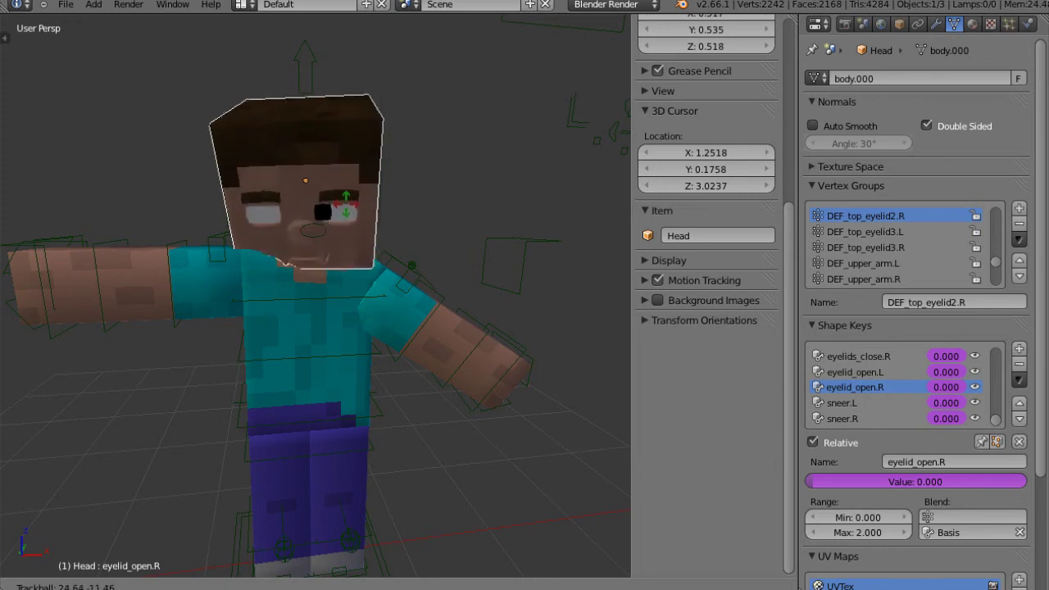
pyautogui.press('Escape')
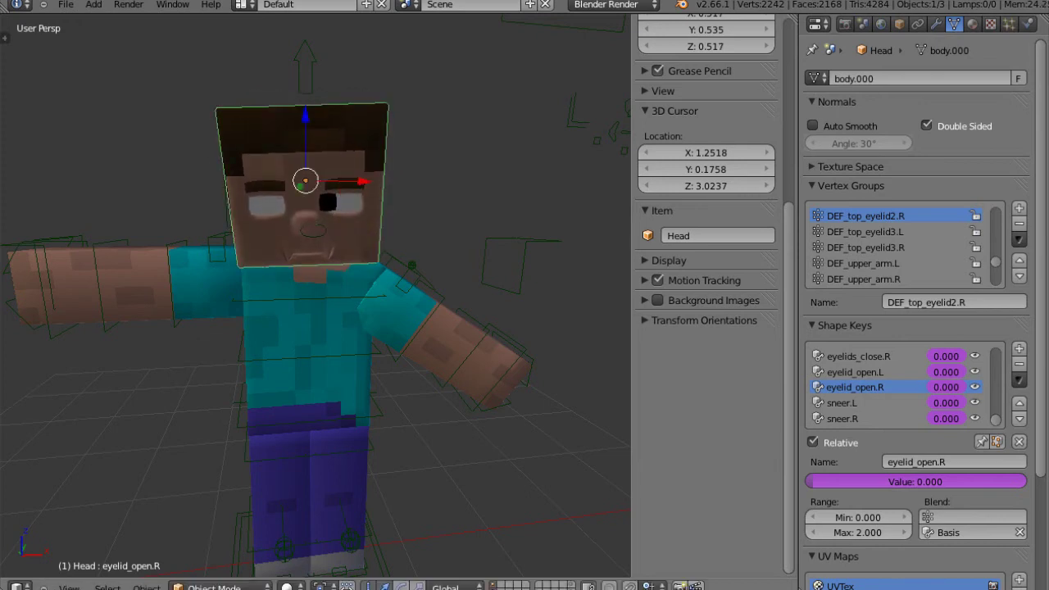
pyautogui.scroll(-4, 316, 295)
pyautogui.scroll(3, 315, 295)
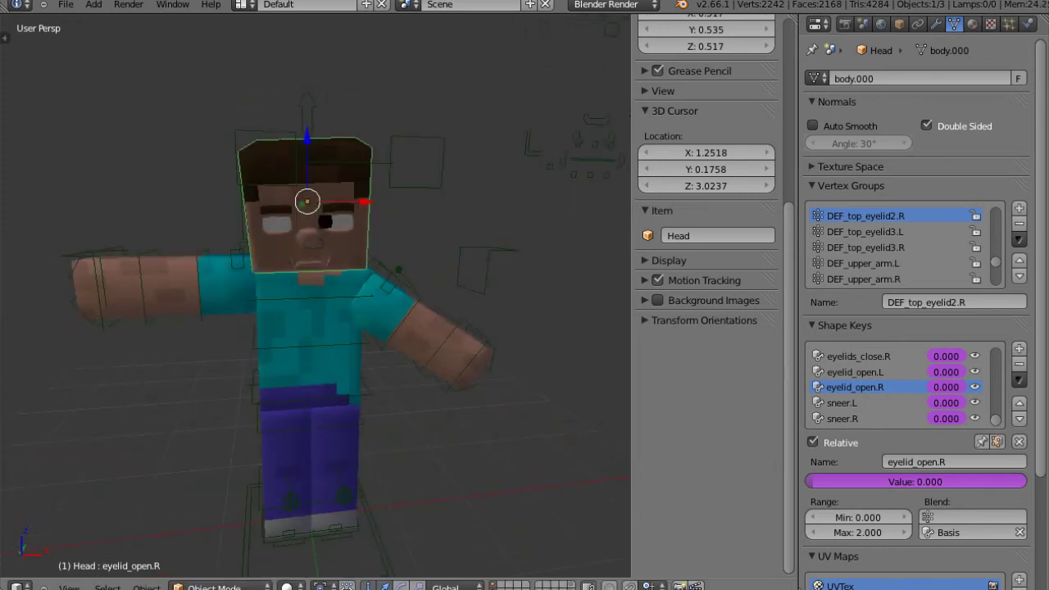
pyautogui.scroll(-2, 316, 295)
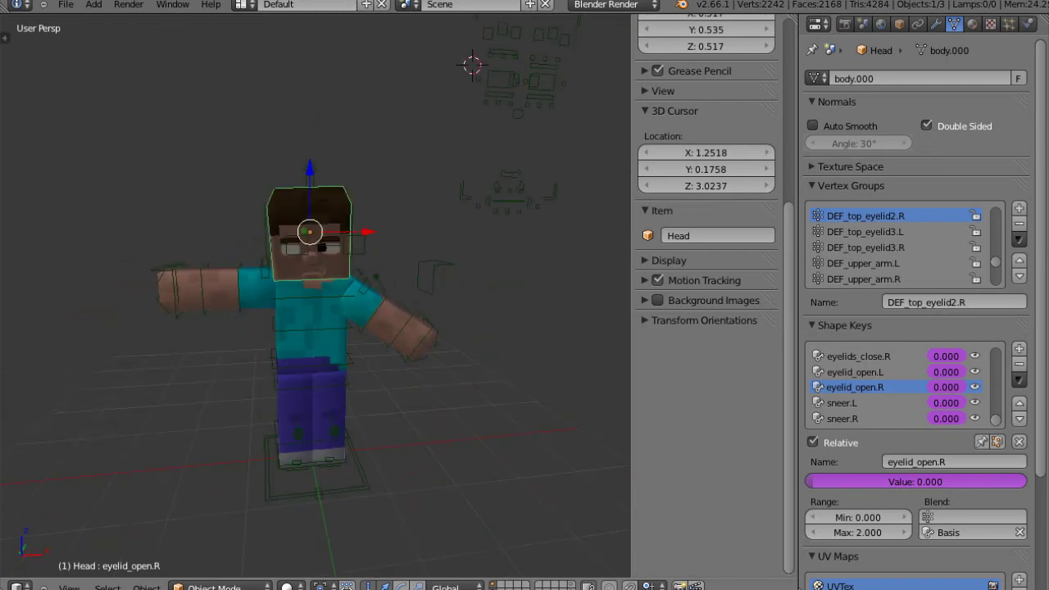
pyautogui.scroll(5, 315, 295)
pyautogui.scroll(-5, 315, 295)
pyautogui.scroll(3, 315, 295)
pyautogui.scroll(-4, 315, 295)
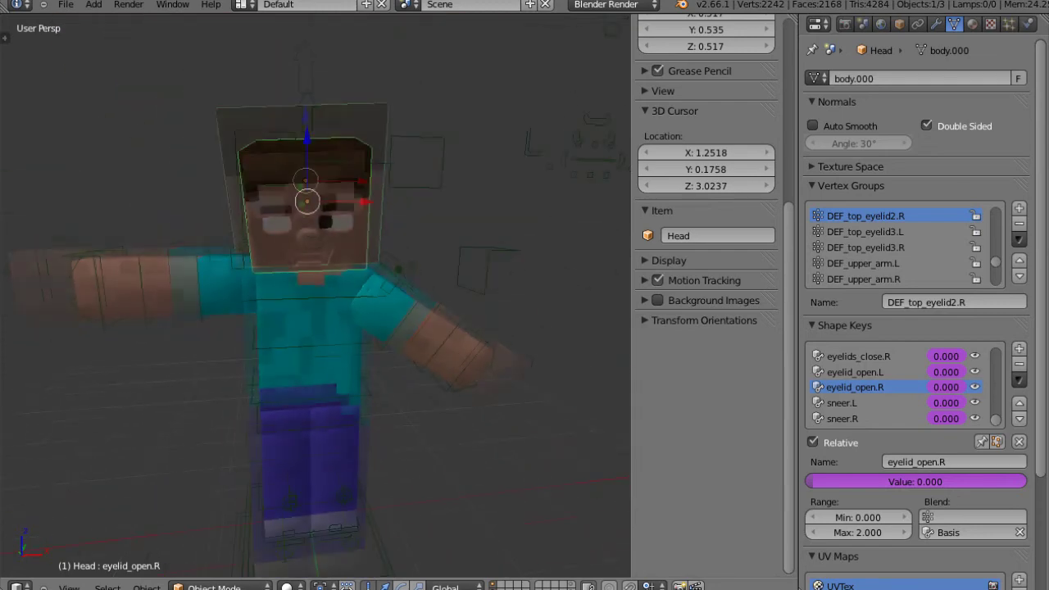
pyautogui.scroll(3, 315, 295)
pyautogui.scroll(-2, 316, 295)
pyautogui.moveTo(315, 295)
pyautogui.mouseDown(button='middle')
pyautogui.moveTo(315, 262)
pyautogui.moveTo(316, 328)
pyautogui.moveTo(500, 307)
pyautogui.moveTo(319, 300)
pyautogui.mouseUp(button='middle')
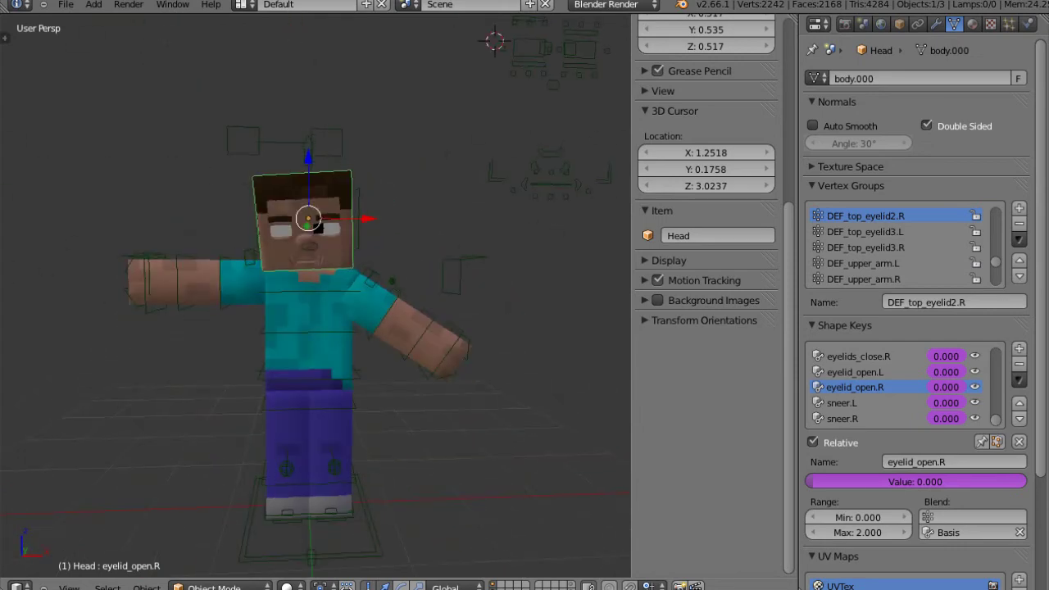
pyautogui.scroll(-4, 316, 296)
pyautogui.scroll(2, 316, 295)
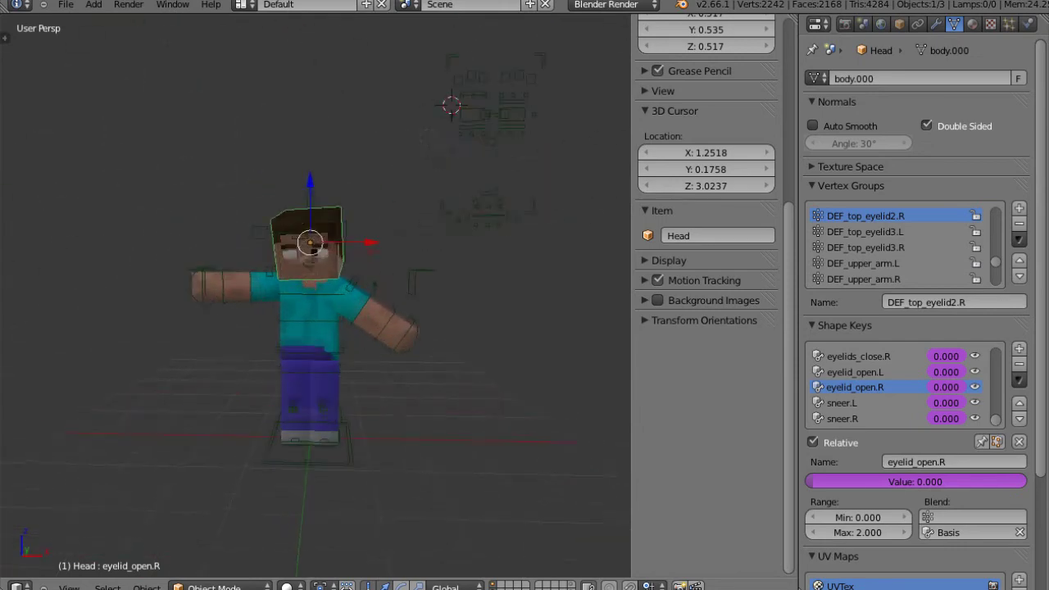
pyautogui.scroll(-1, 316, 295)
pyautogui.scroll(3, 315, 295)
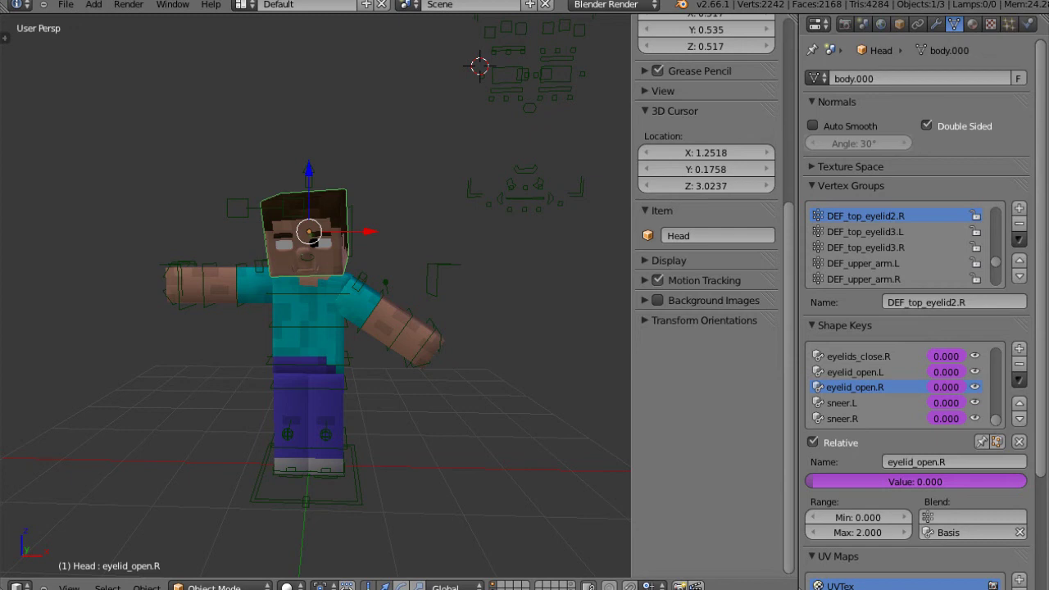
# Split the 3D viewport horizontally twice to get three stacked views of the character, the middle one a narrow strip
pyautogui.scroll(8, 706, 246)
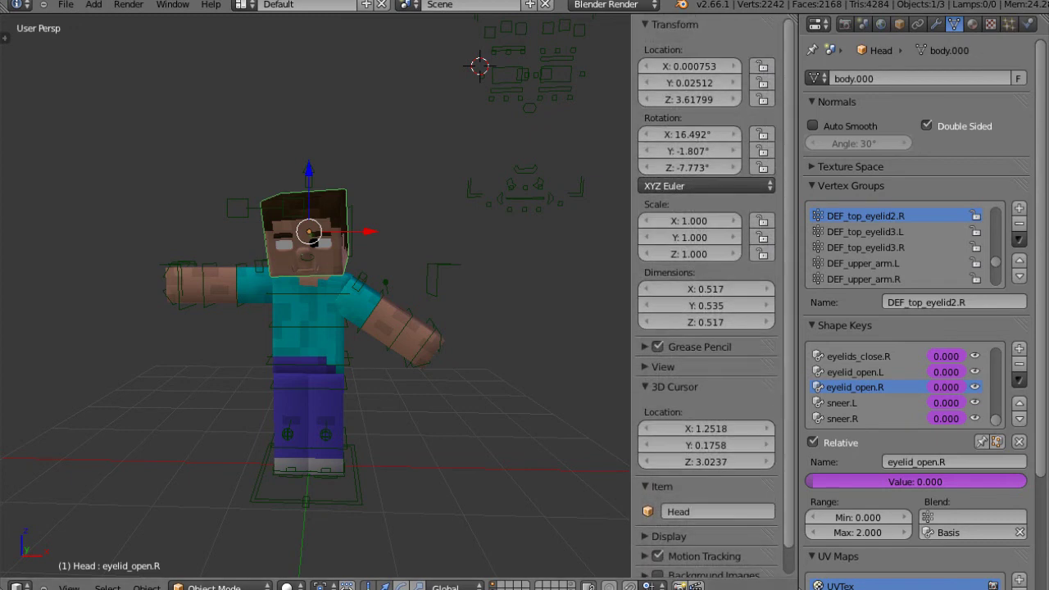
pyautogui.moveTo(792, 18); pyautogui.dragTo(792, 271)
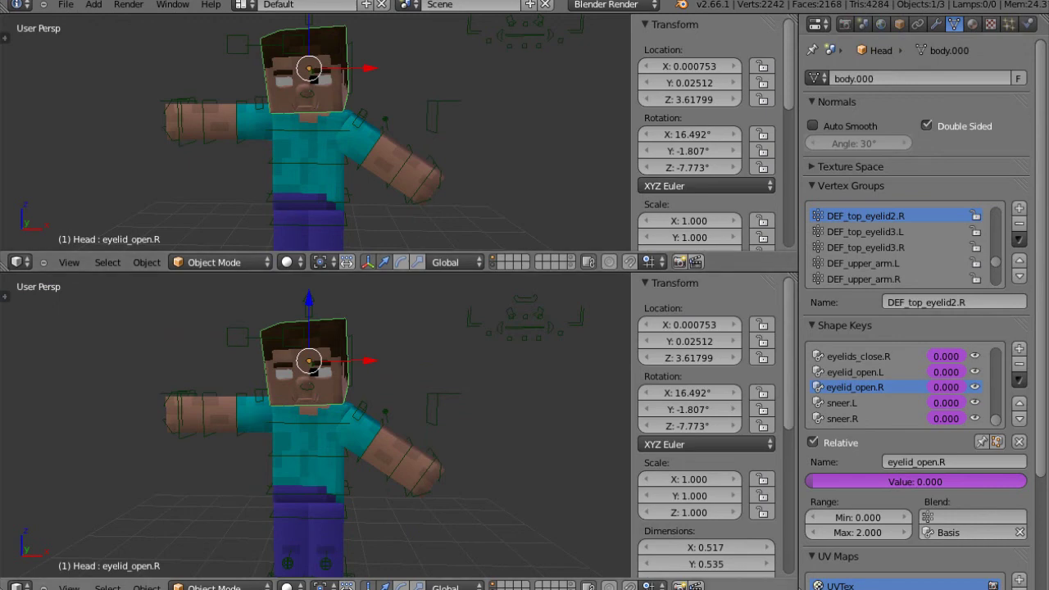
pyautogui.moveTo(792, 277); pyautogui.dragTo(793, 358)
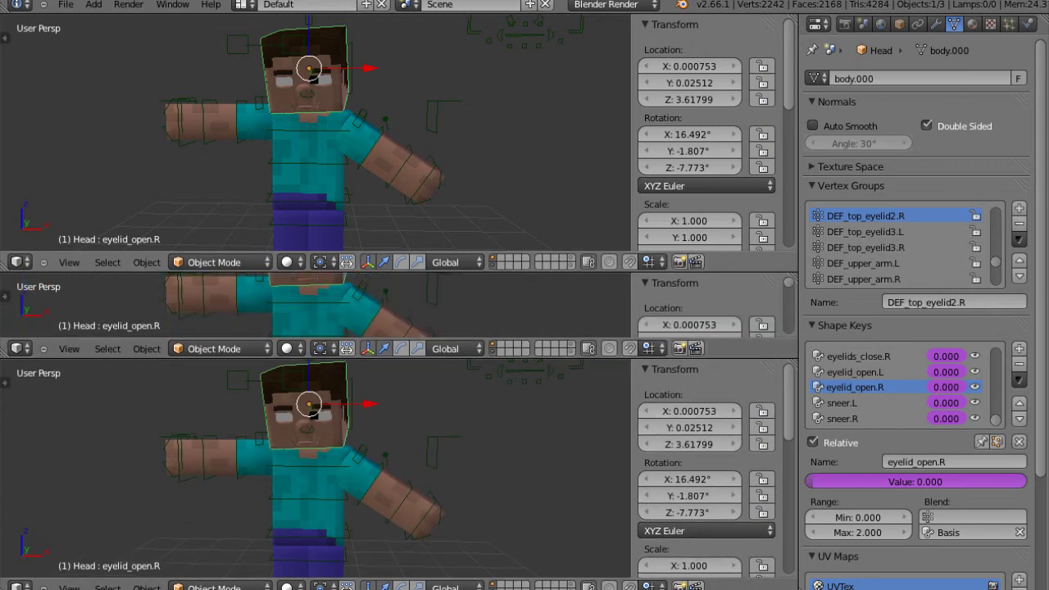
# Clear the Head object's rotation and change the middle area's editor type to Timeline
pyautogui.hotkey('alt', 'r')
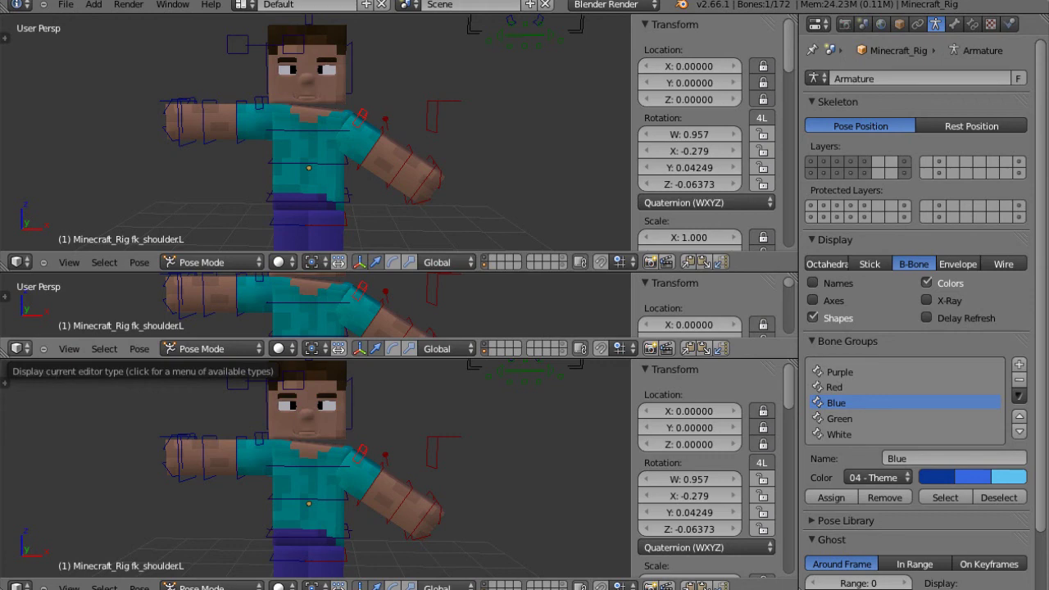
pyautogui.click(20, 348)
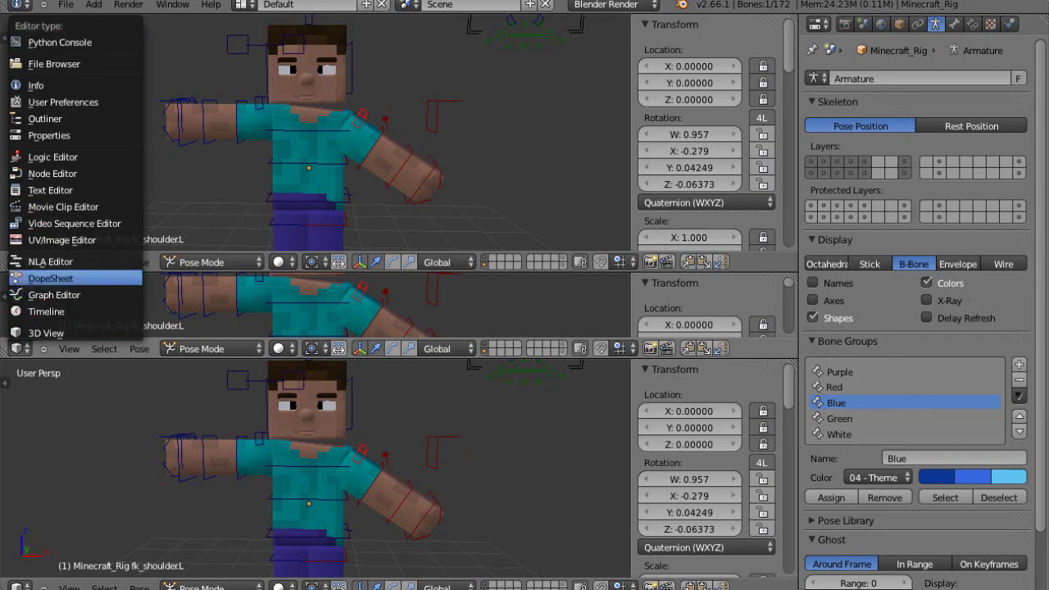
pyautogui.click(46, 312)
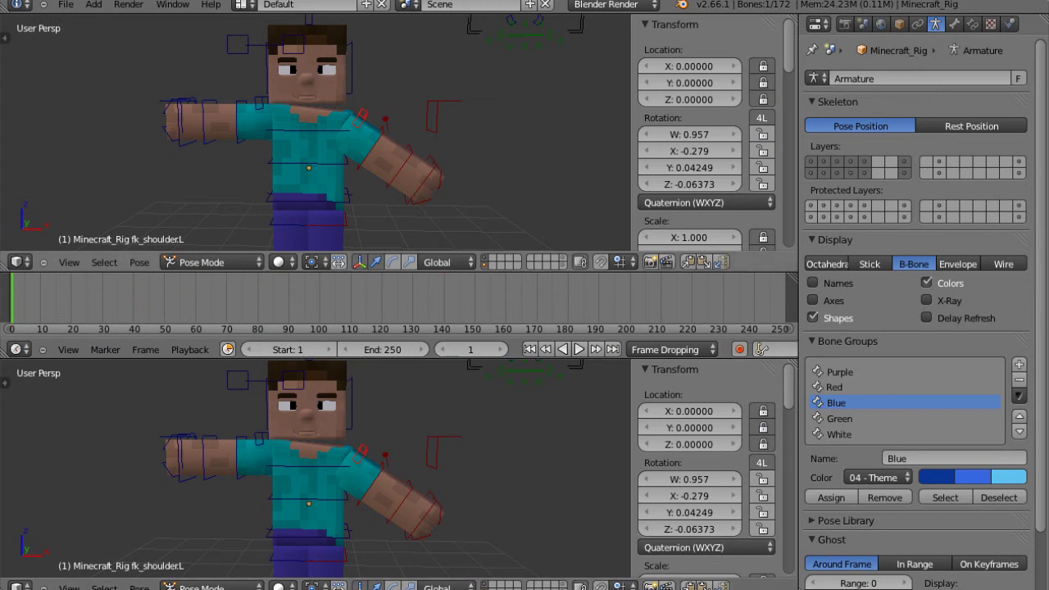
# Rotate the fk_shoulder.L bone to raise the character's left arm diagonally above the shoulder, and place the 3D cursor near the hand
pyautogui.press('r')
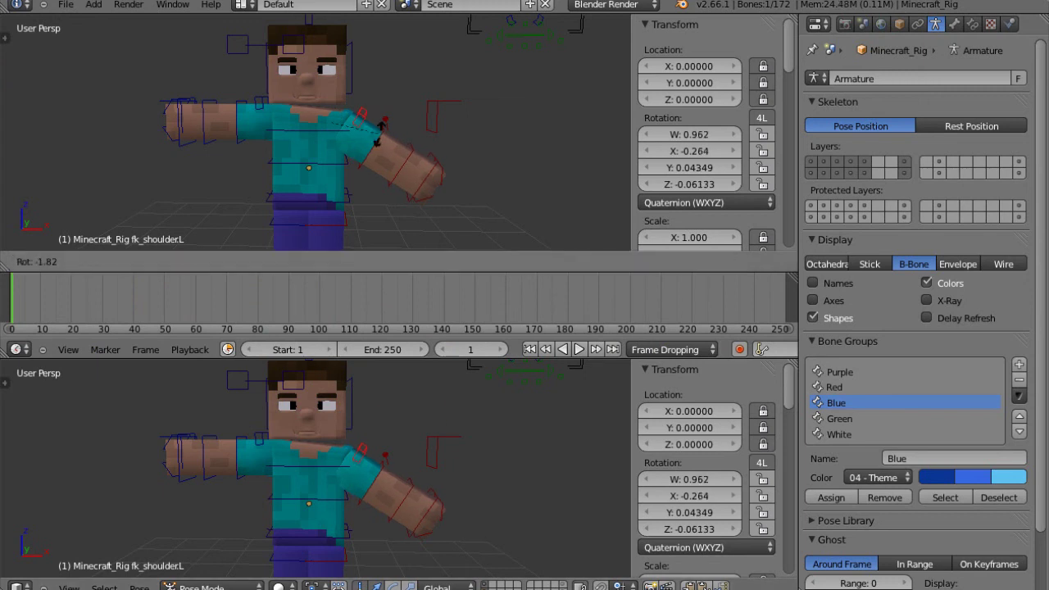
pyautogui.click(426, 57)
pyautogui.click(380, 49)
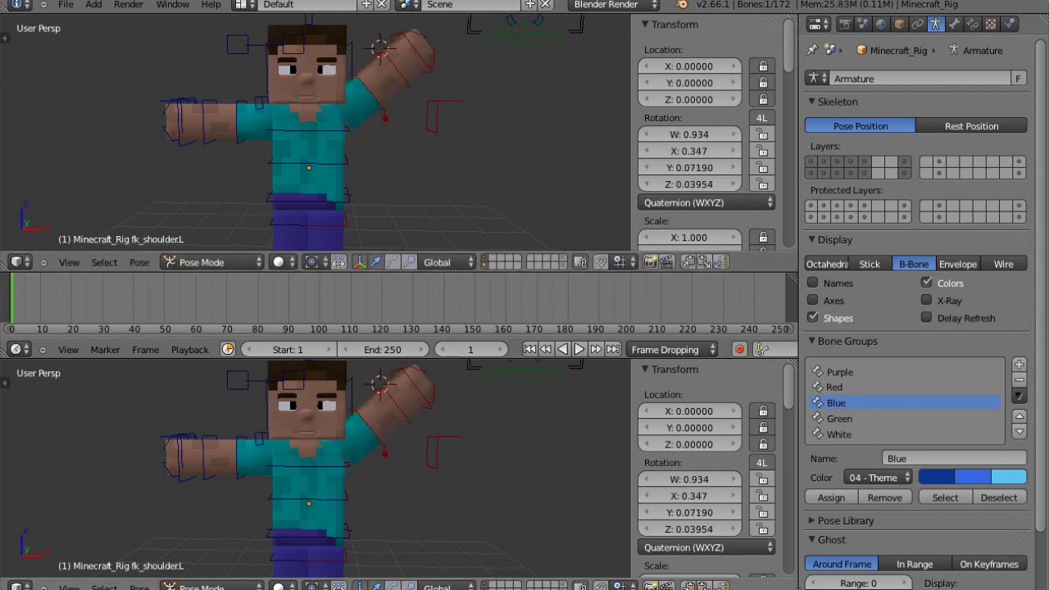
# Show the character from behind in the lower viewport and rotate the fk_shoulder.L bone further to raise the left arm beside the head
pyautogui.moveTo(360, 472); pyautogui.dragTo(616, 468, button='middle')
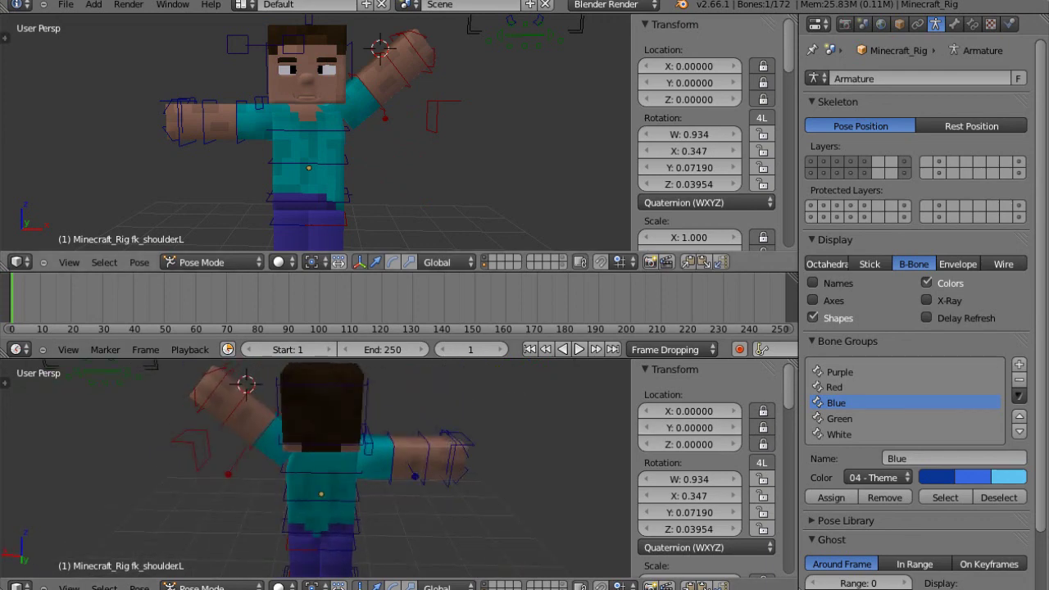
pyautogui.press('r')
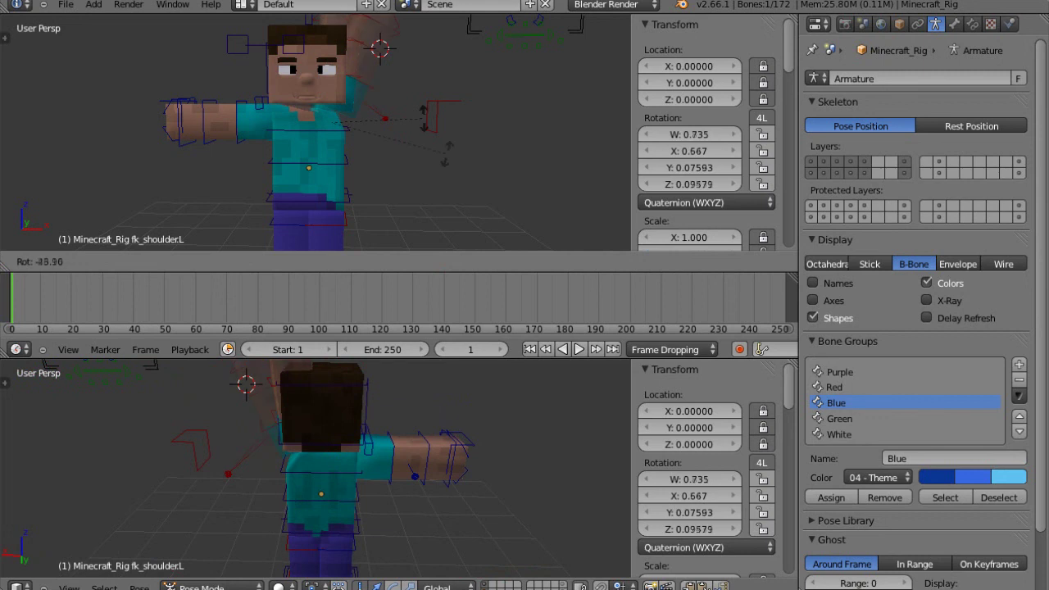
pyautogui.click(464, 180)
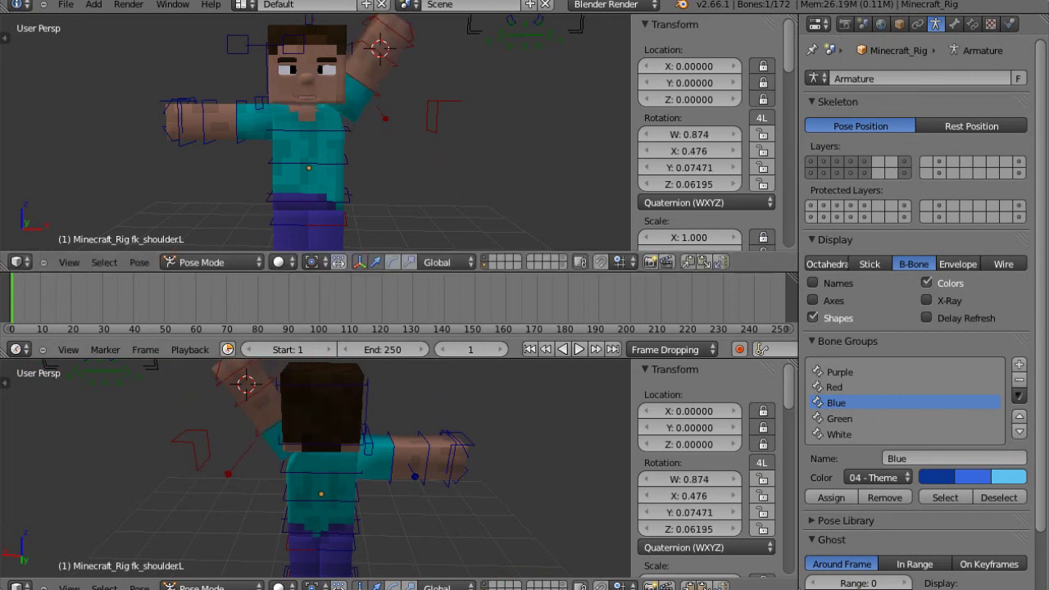
# Play the animation along the timeline and stop it, two times in a row
pyautogui.hotkey('alt', 'a')
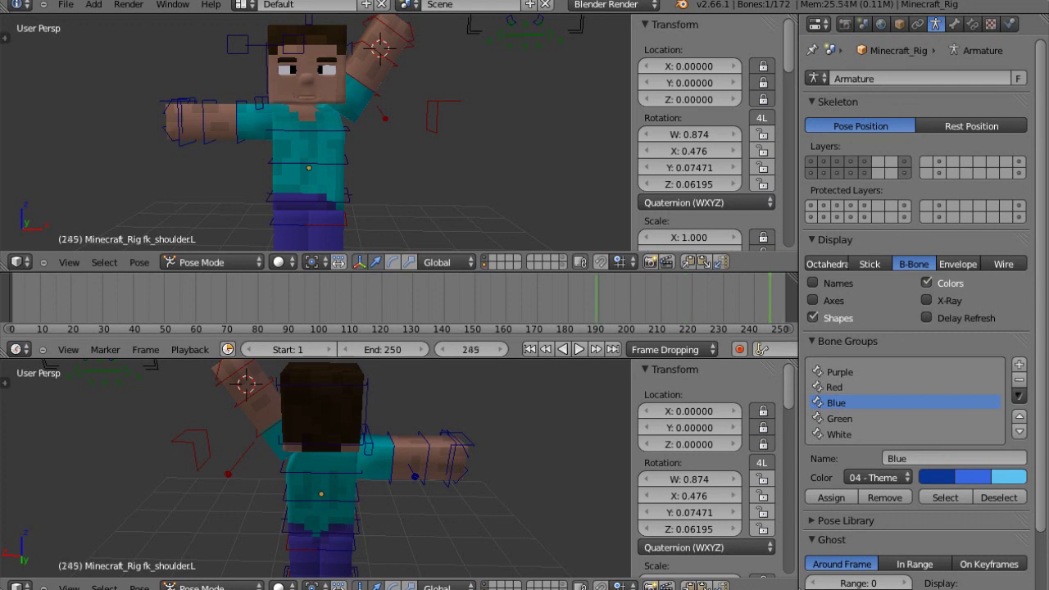
pyautogui.press('Escape')
pyautogui.hotkey('alt', 'a')
pyautogui.press('Escape')
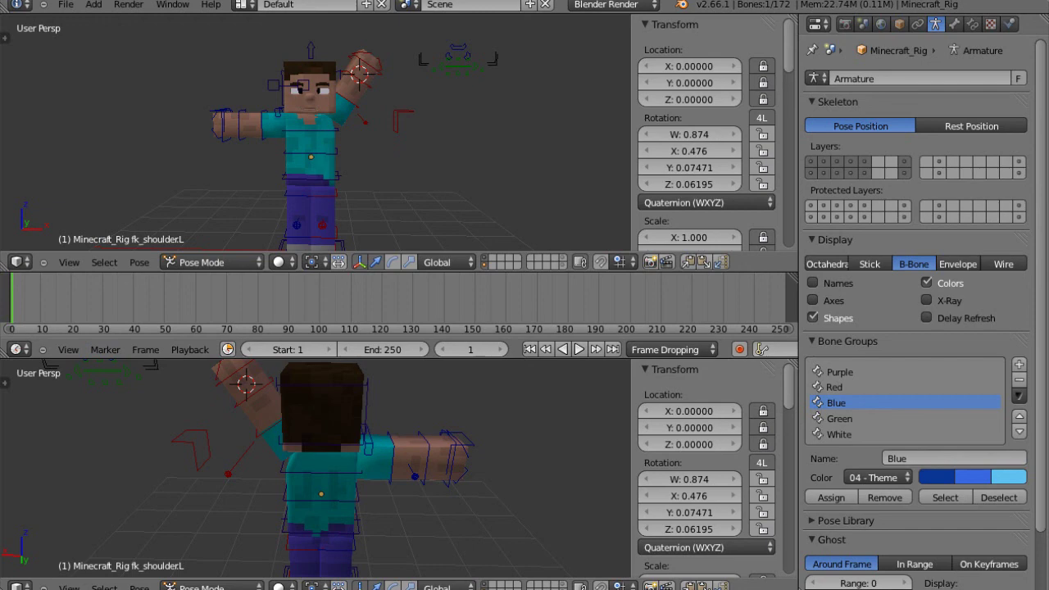
# Collapse the lower viewport and enlarge the upper 3D viewport, keeping the Timeline as a strip beneath it
pyautogui.moveTo(399, 358); pyautogui.dragTo(400, 575)
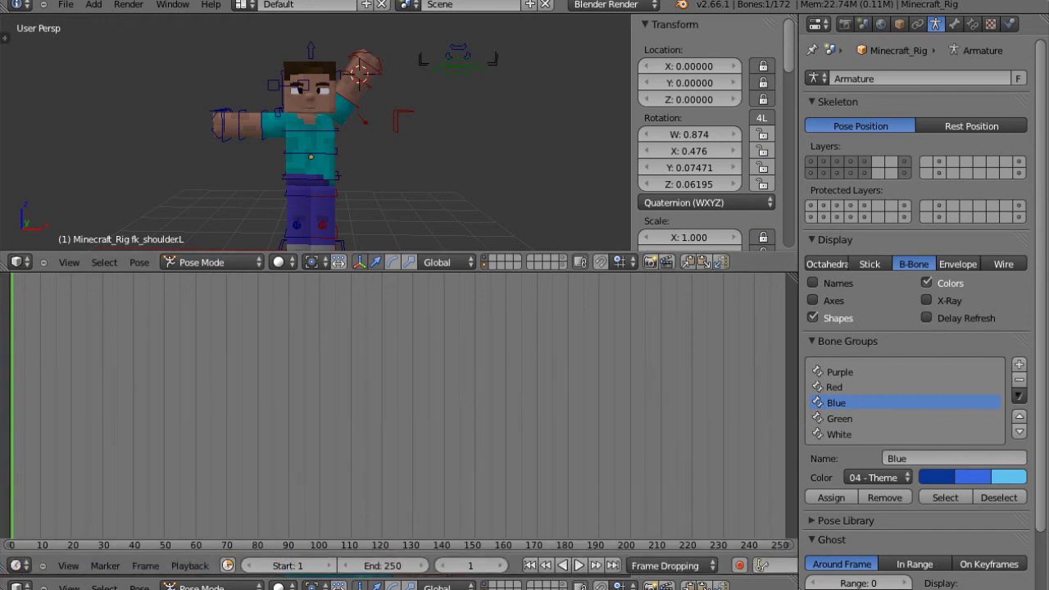
pyautogui.moveTo(399, 272); pyautogui.dragTo(399, 478)
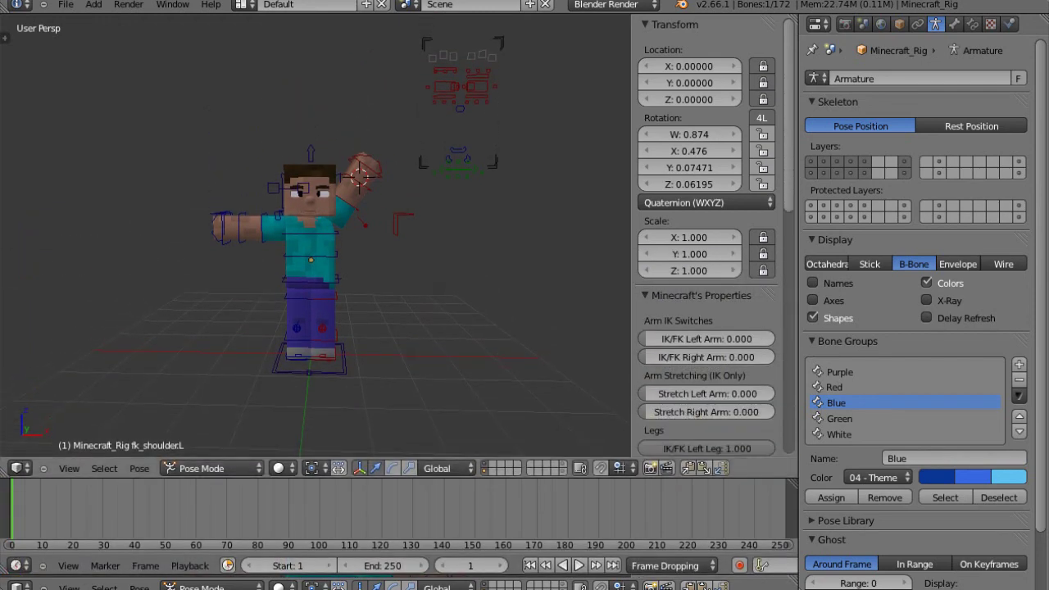
pyautogui.scroll(-4, 441, 193)
pyautogui.scroll(3, 442, 193)
pyautogui.moveTo(442, 193); pyautogui.dragTo(459, 215, button='middle')
pyautogui.scroll(2, 439, 239)
pyautogui.scroll(-5, 320, 246)
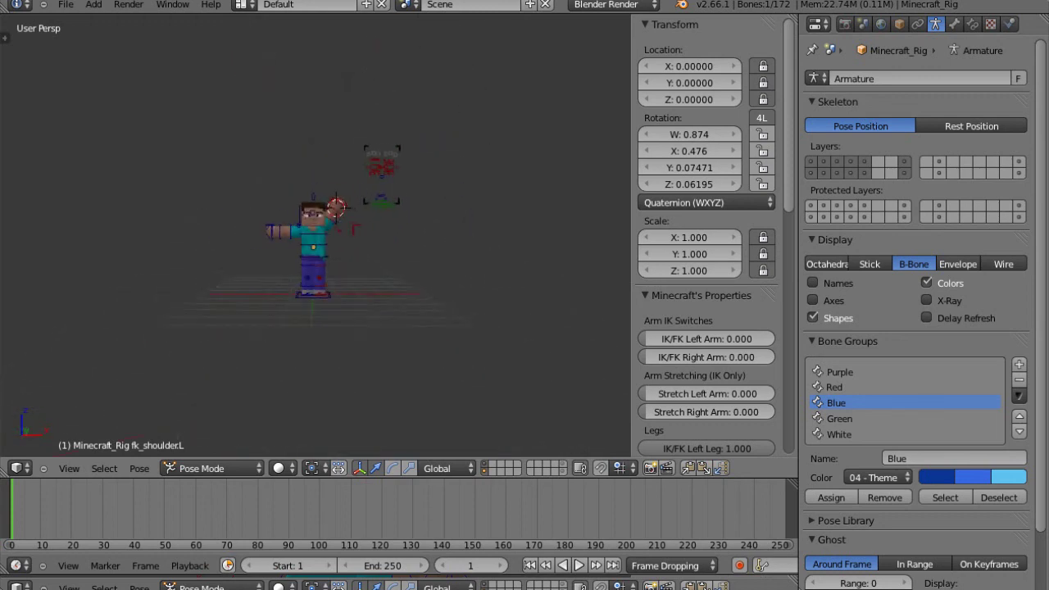
pyautogui.scroll(5, 319, 246)
pyautogui.moveTo(320, 245)
pyautogui.mouseDown(button='middle')
pyautogui.moveTo(364, 291)
pyautogui.moveTo(483, 262)
pyautogui.moveTo(516, 242)
pyautogui.moveTo(324, 245)
pyautogui.moveTo(336, 250)
pyautogui.mouseUp(button='middle')
pyautogui.scroll(-4, 319, 246)
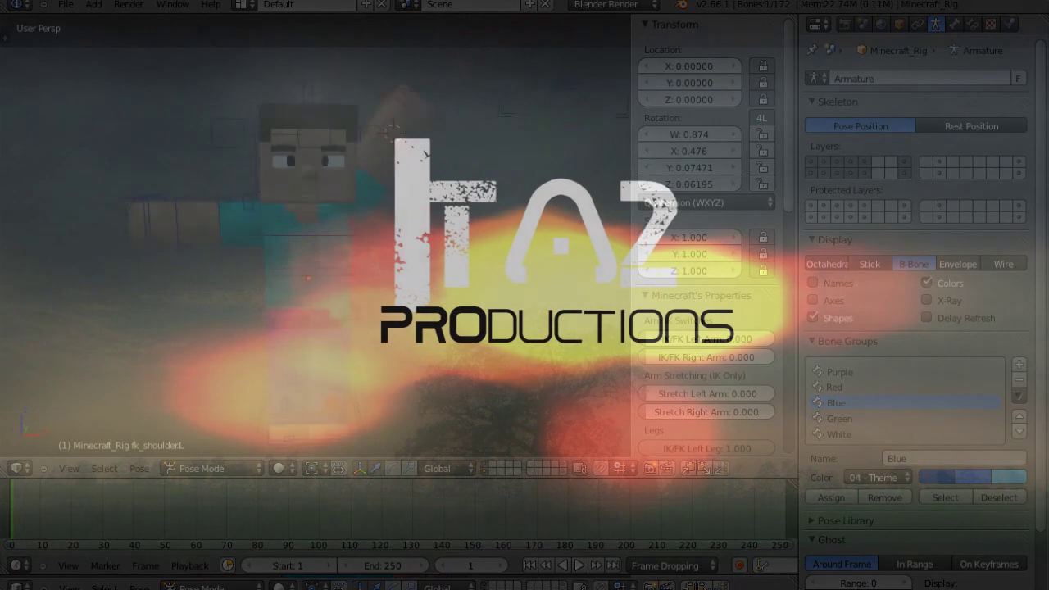